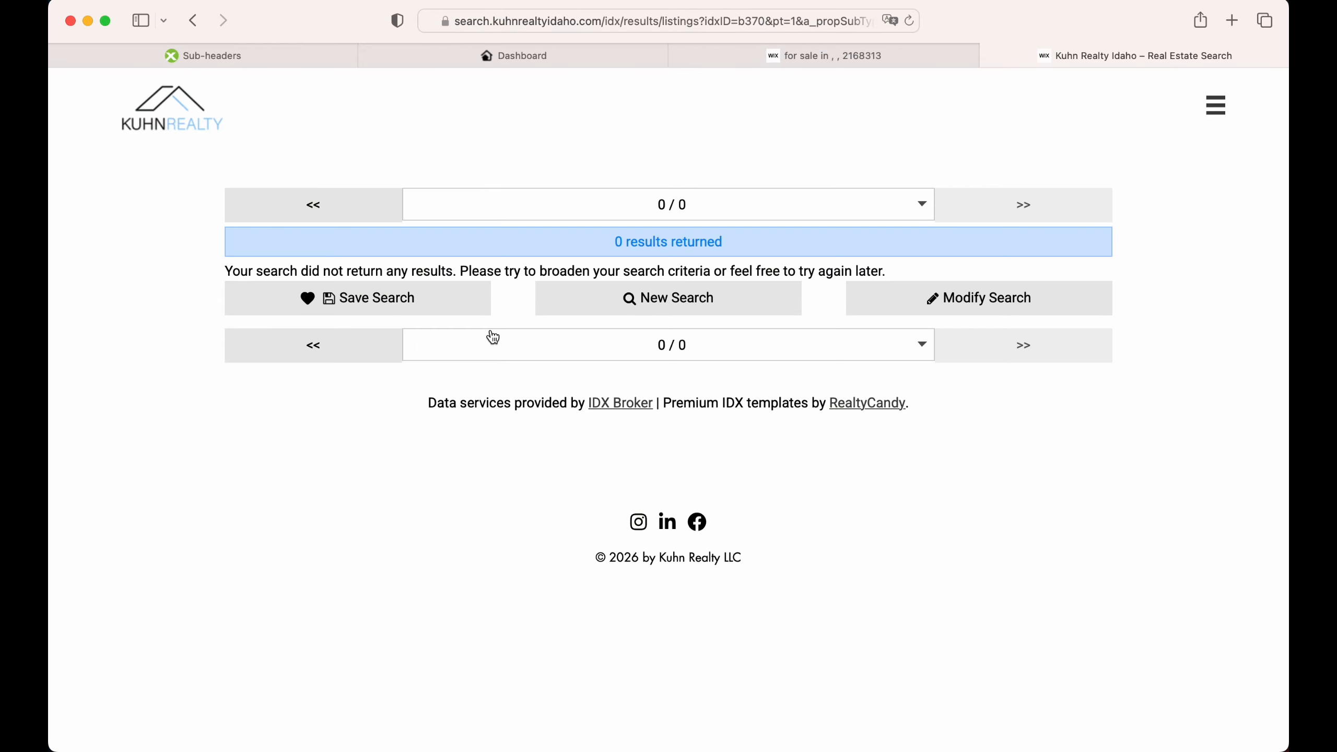
# Step: Search the IDX Addons apps for 'missing property alert' and open its setup
pyautogui.click(537, 57)
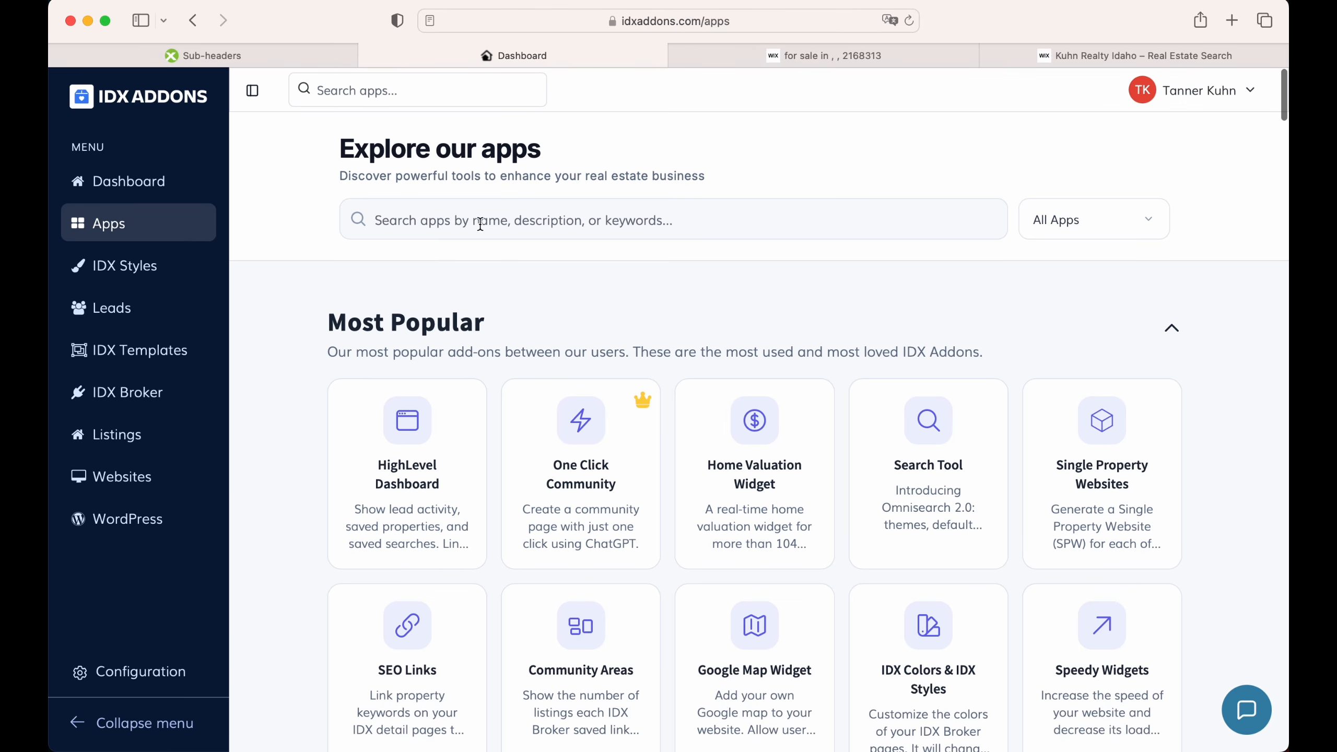
pyautogui.click(379, 219)
pyautogui.write('mi')
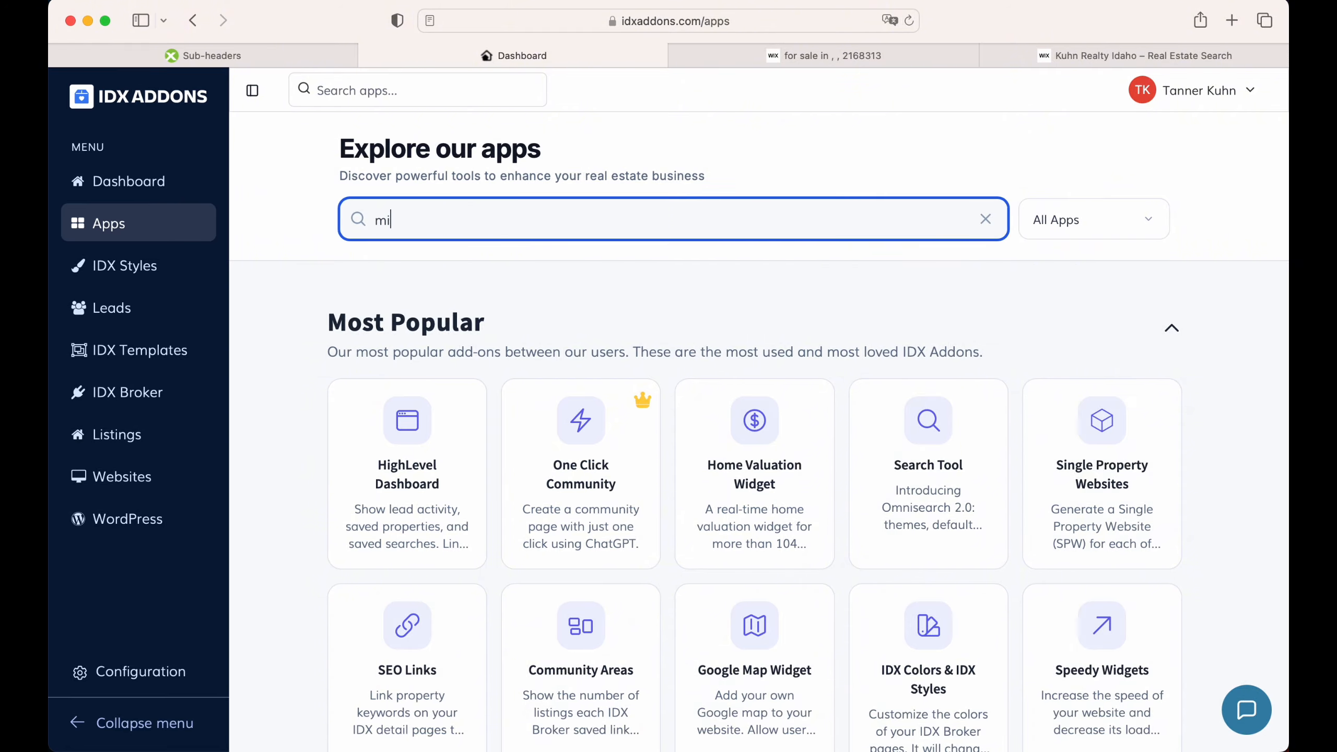
pyautogui.write('ssing property alert')
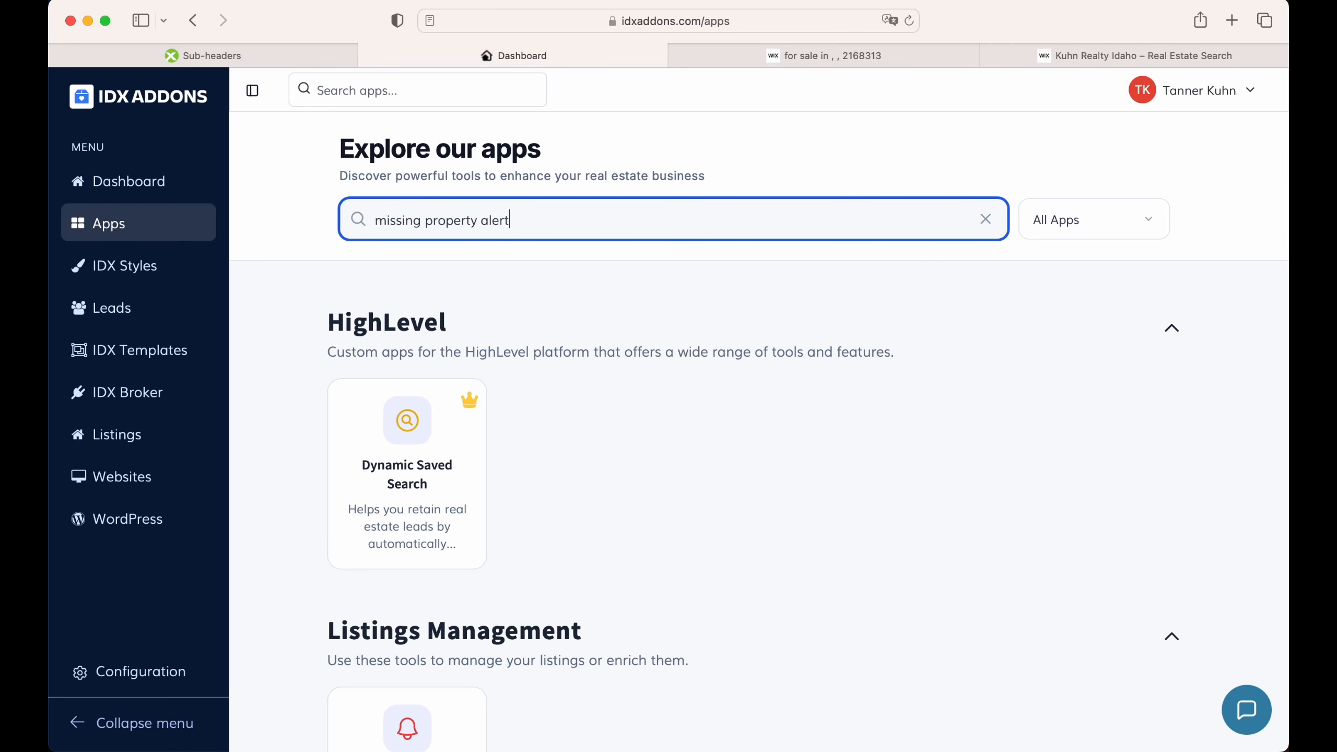
pyautogui.scroll(-1, 468, 463)
pyautogui.scroll(-3, 468, 464)
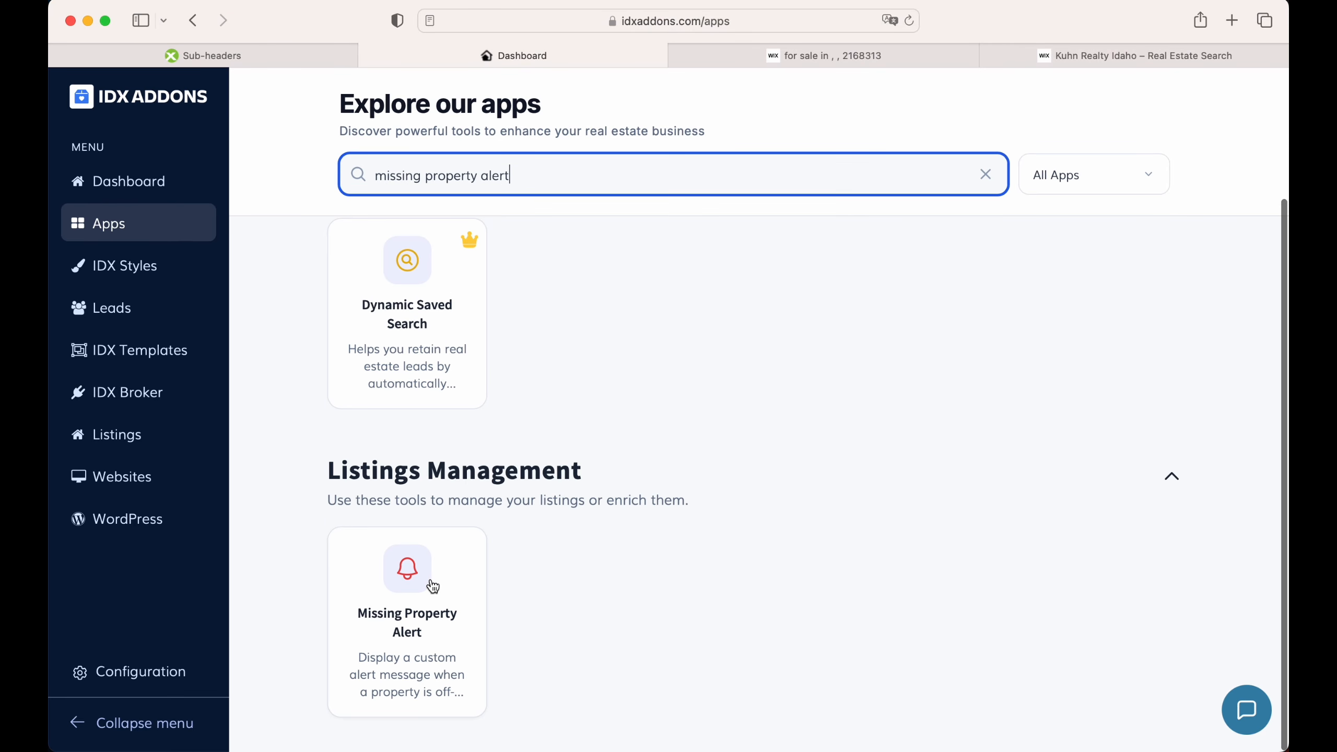
pyautogui.click(430, 577)
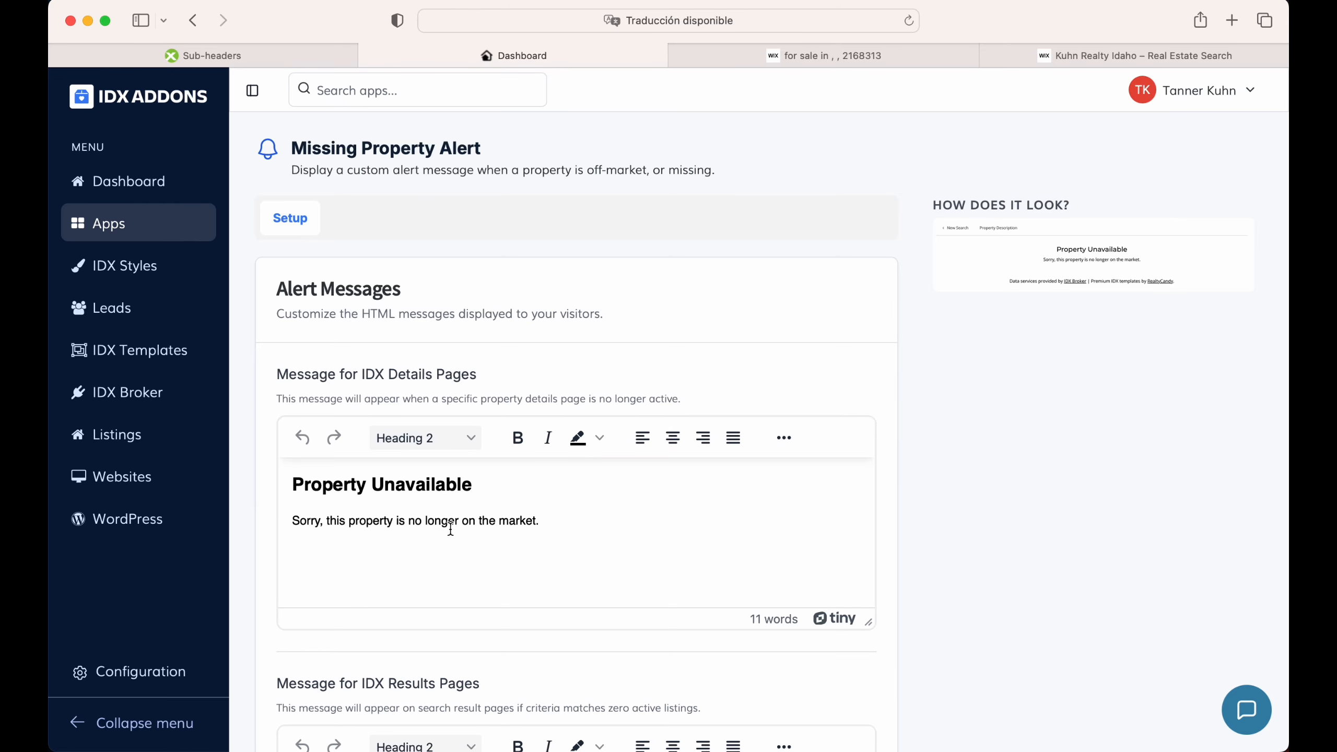
# Step: Save the details and results alert messages, then copy the alert script snippet
pyautogui.scroll(-1, 456, 513)
pyautogui.moveTo(276, 358); pyautogui.dragTo(490, 358)
pyautogui.scroll(-5, 472, 484)
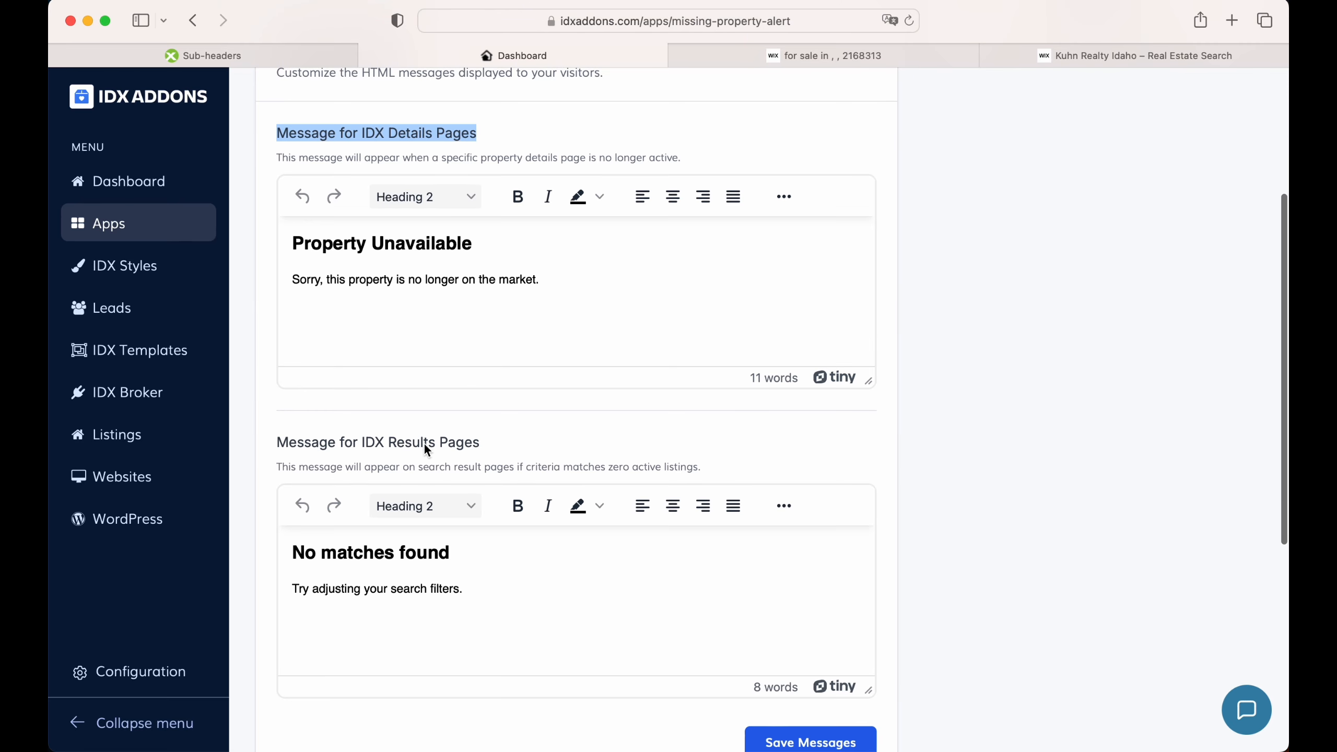
pyautogui.moveTo(351, 444); pyautogui.dragTo(478, 446)
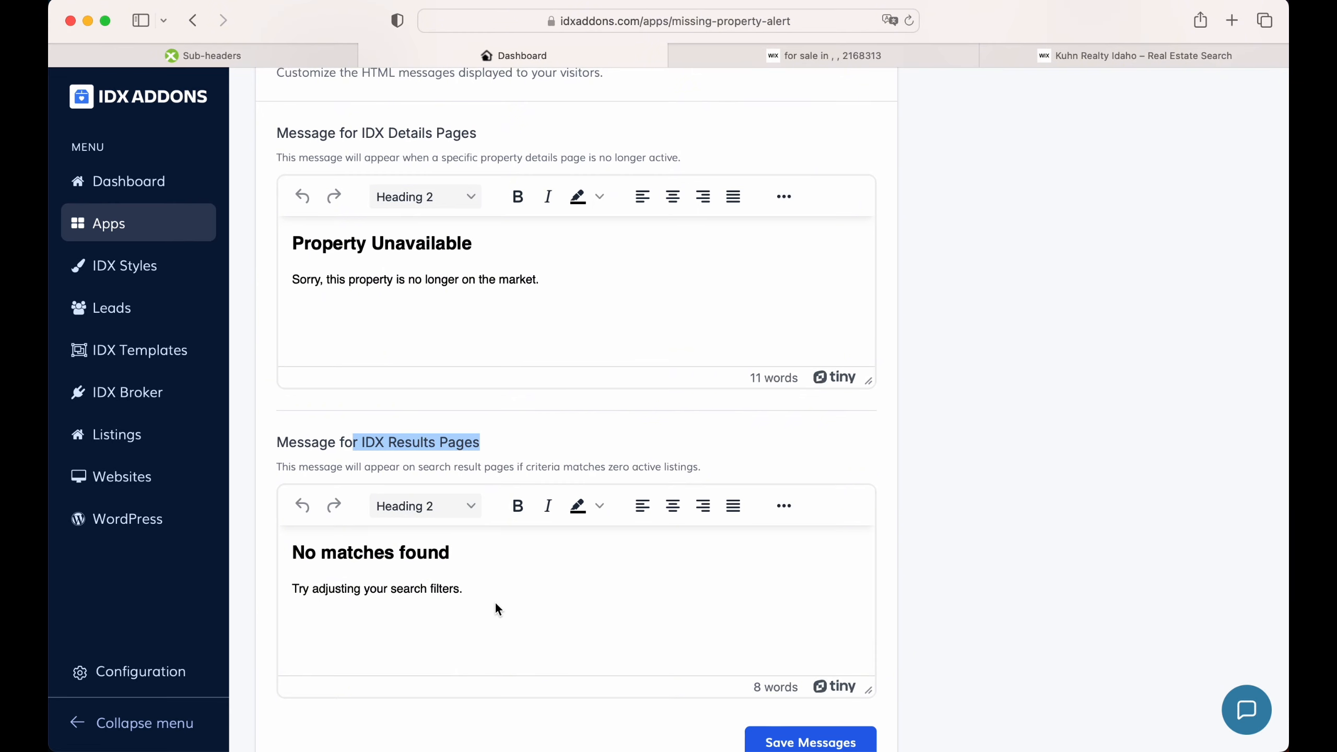
pyautogui.scroll(-8, 498, 606)
pyautogui.scroll(-1, 728, 386)
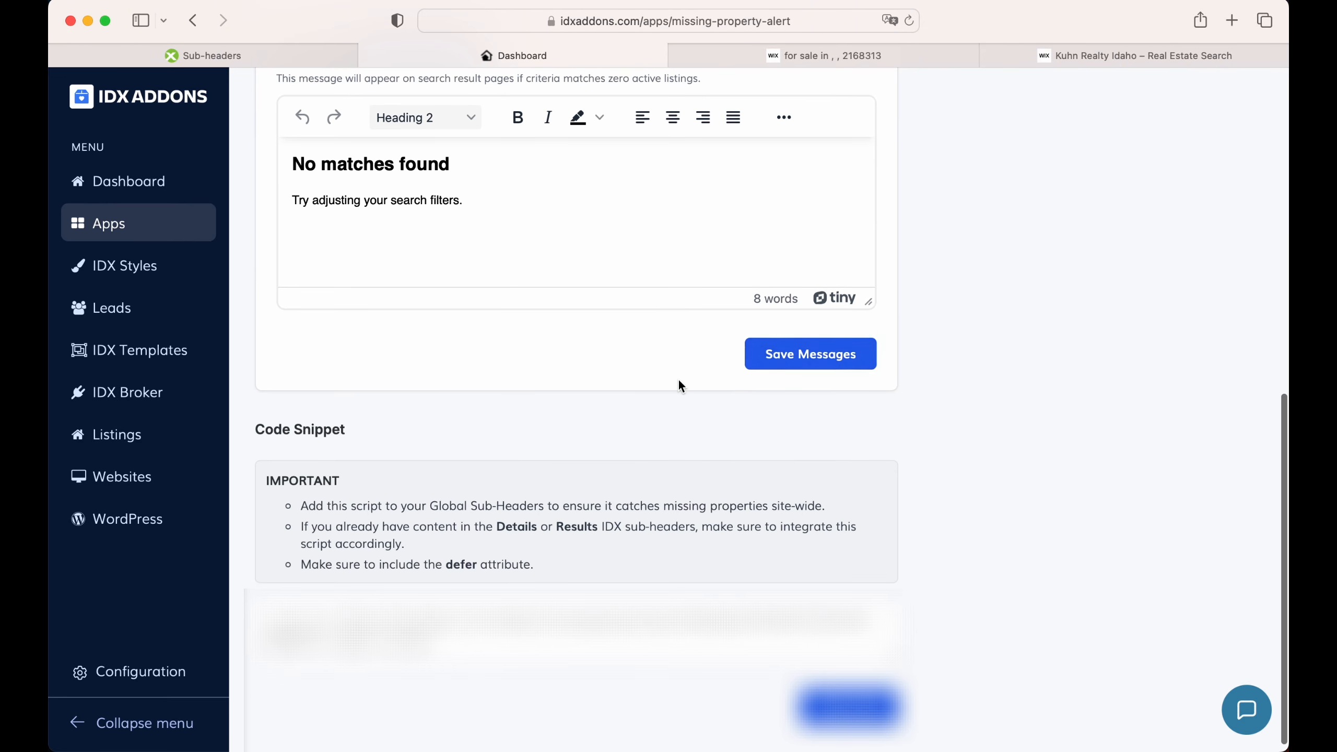
pyautogui.scroll(7, 678, 386)
pyautogui.scroll(-3, 547, 470)
pyautogui.click(808, 521)
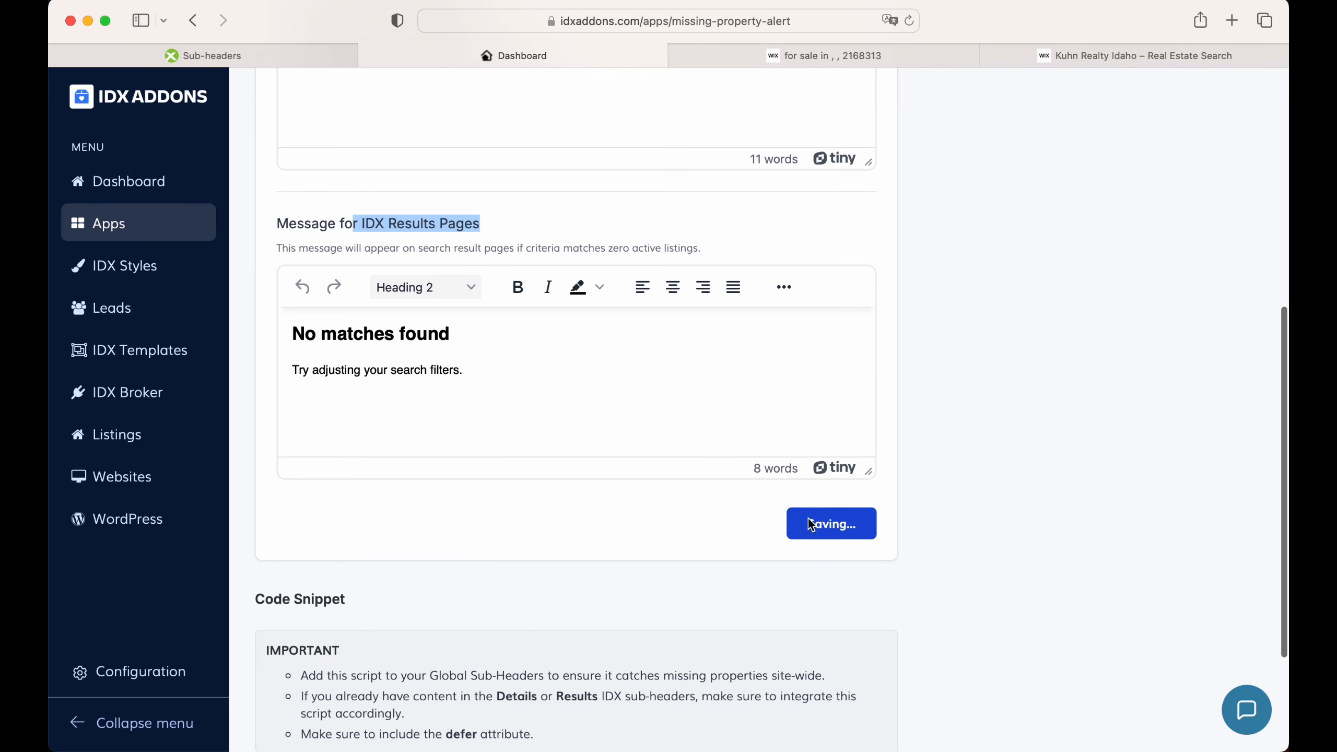
pyautogui.scroll(-4, 755, 499)
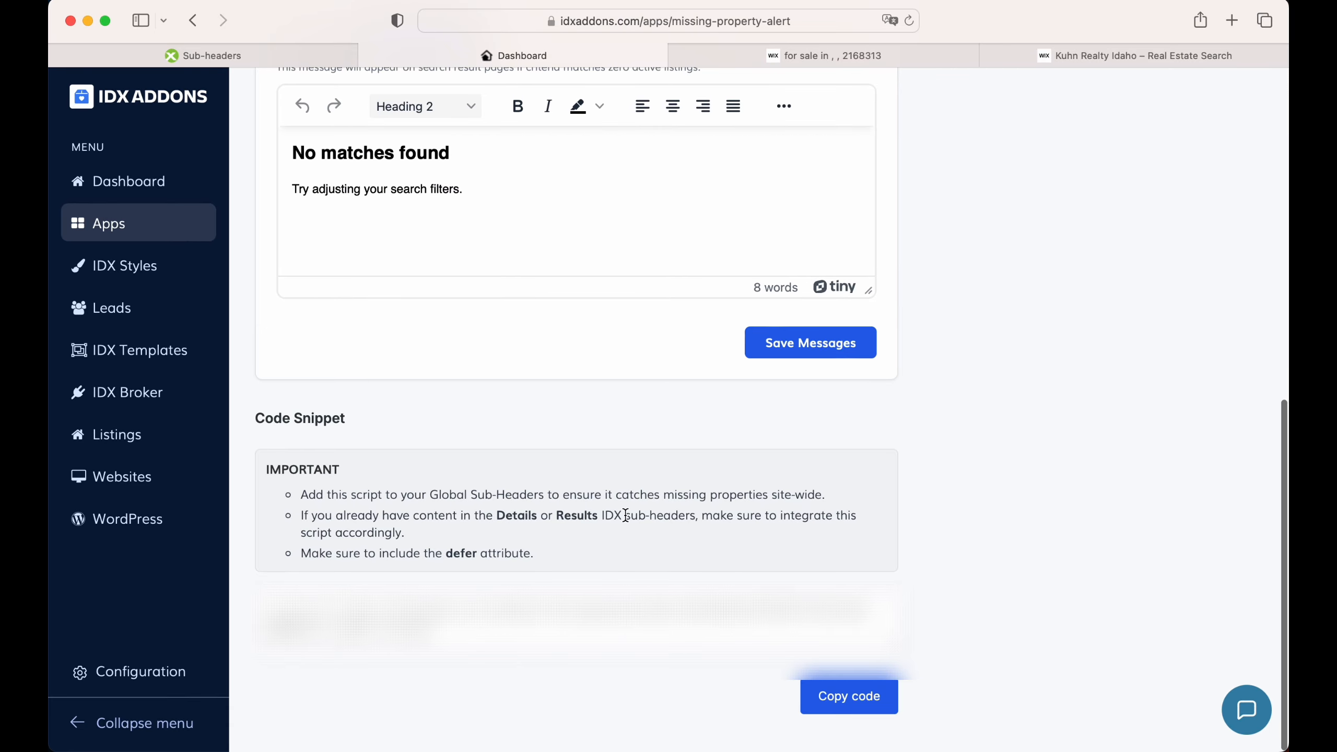
pyautogui.click(837, 695)
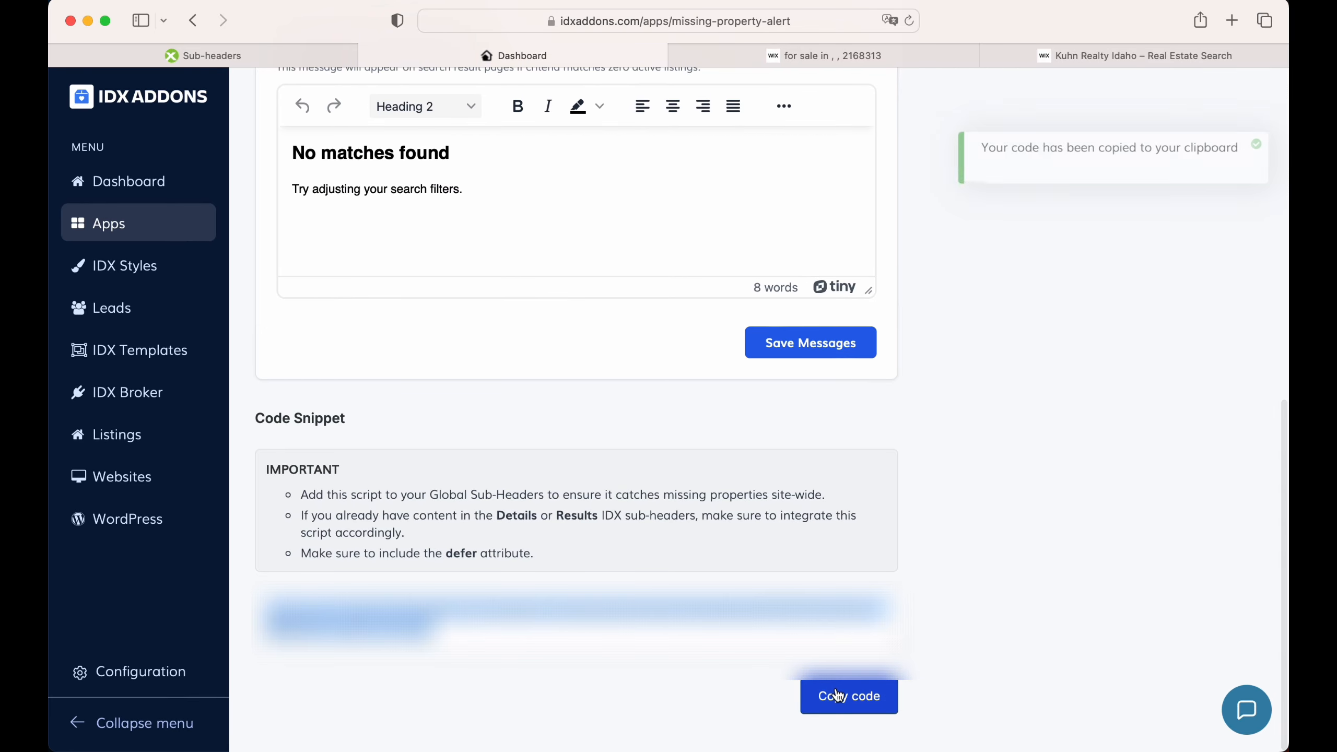
# Step: Go to the IDX Broker Website Sub-Headers page and show the Categories sub-headers
pyautogui.click(255, 56)
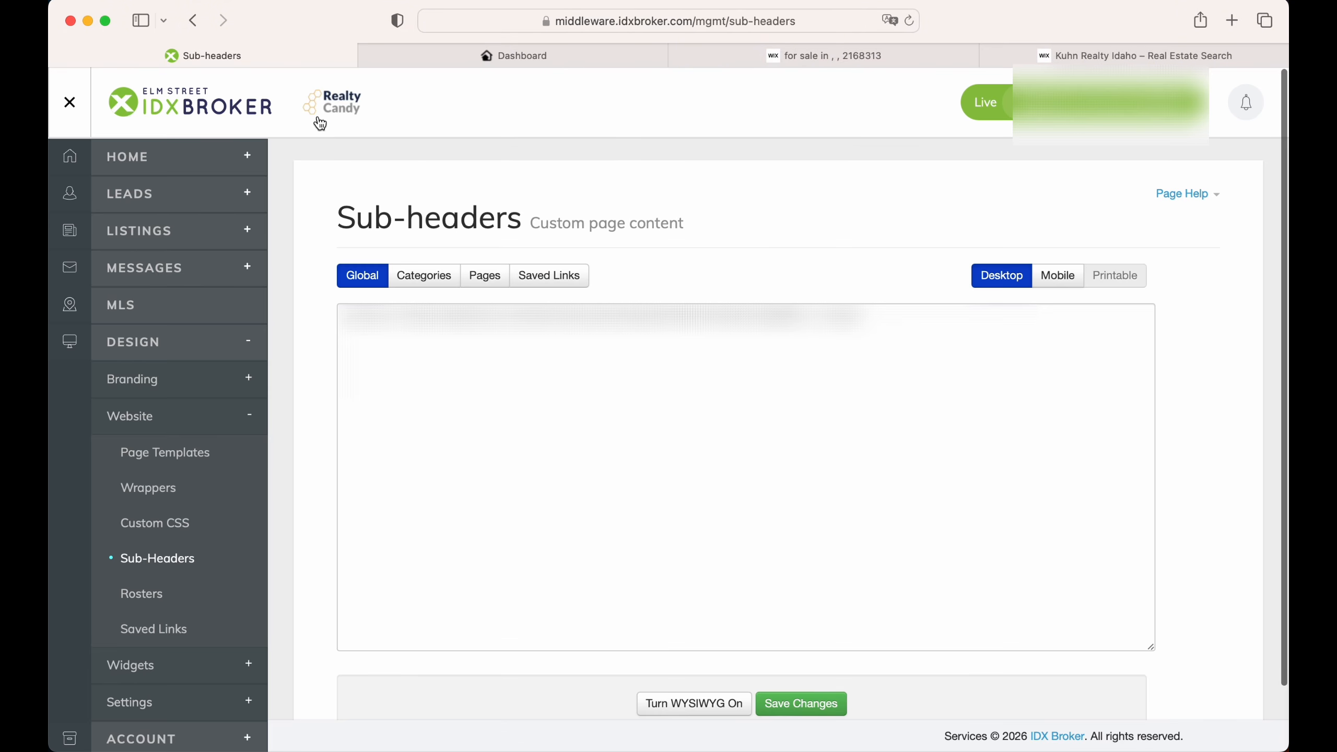
pyautogui.click(153, 418)
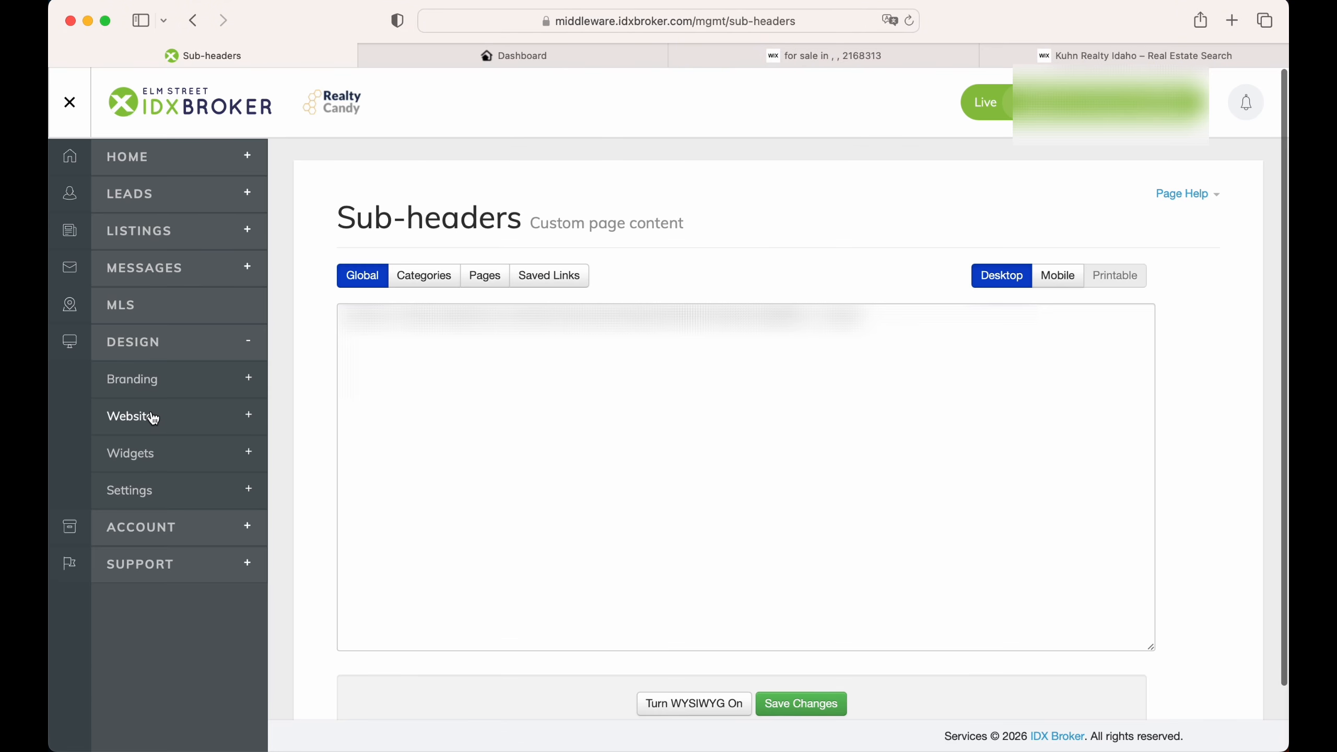
pyautogui.click(152, 418)
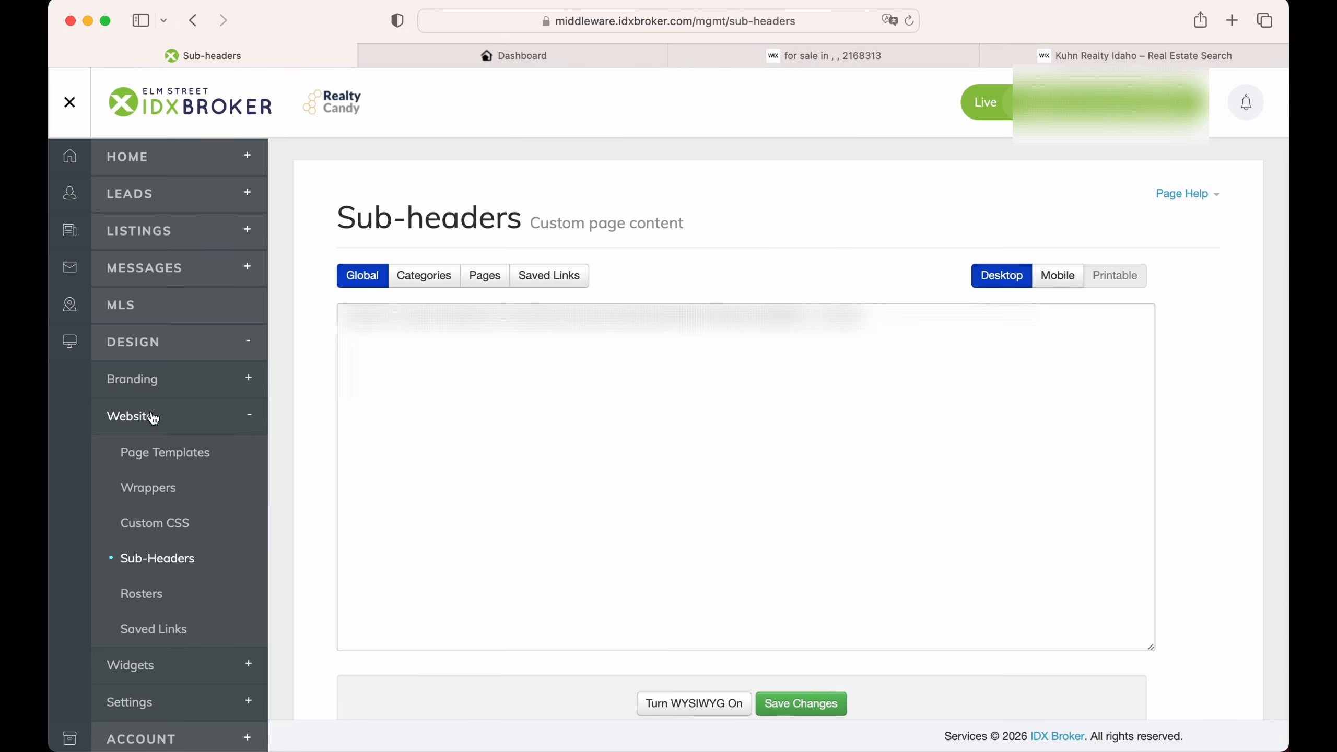
pyautogui.click(167, 559)
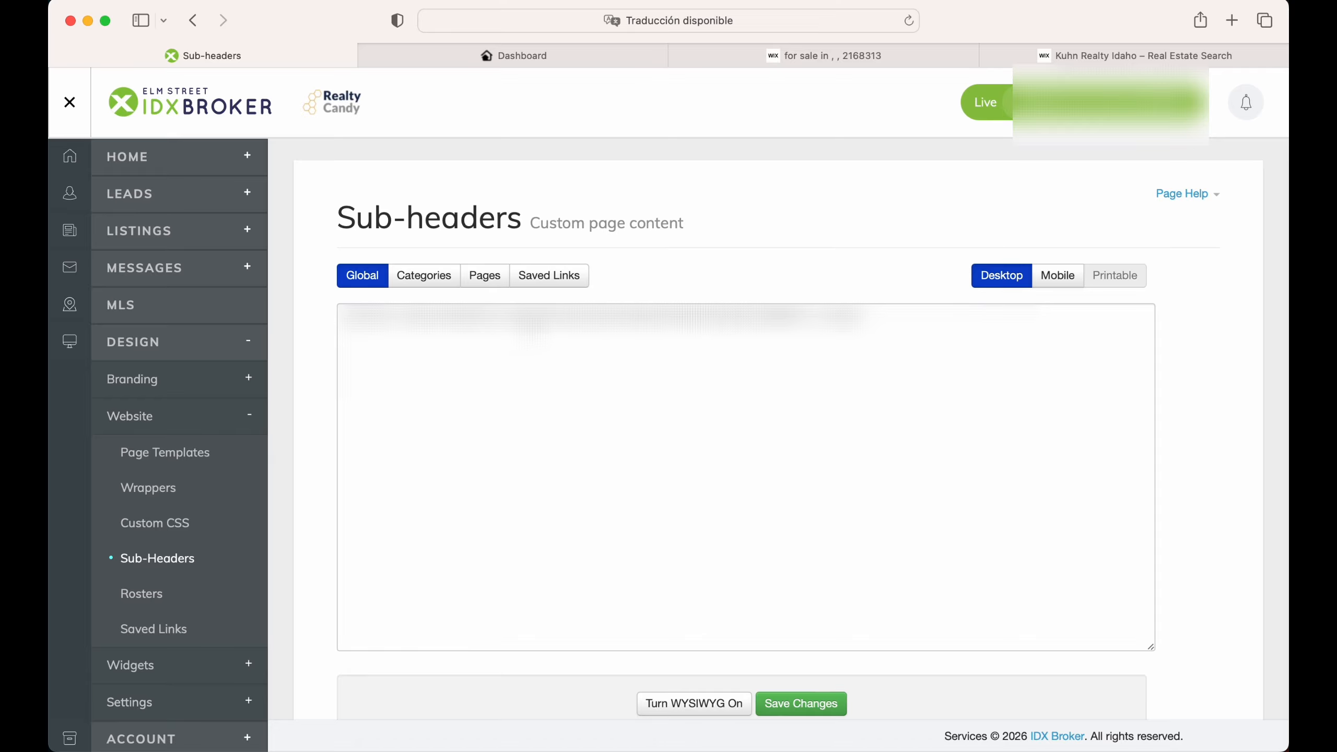
pyautogui.click(433, 277)
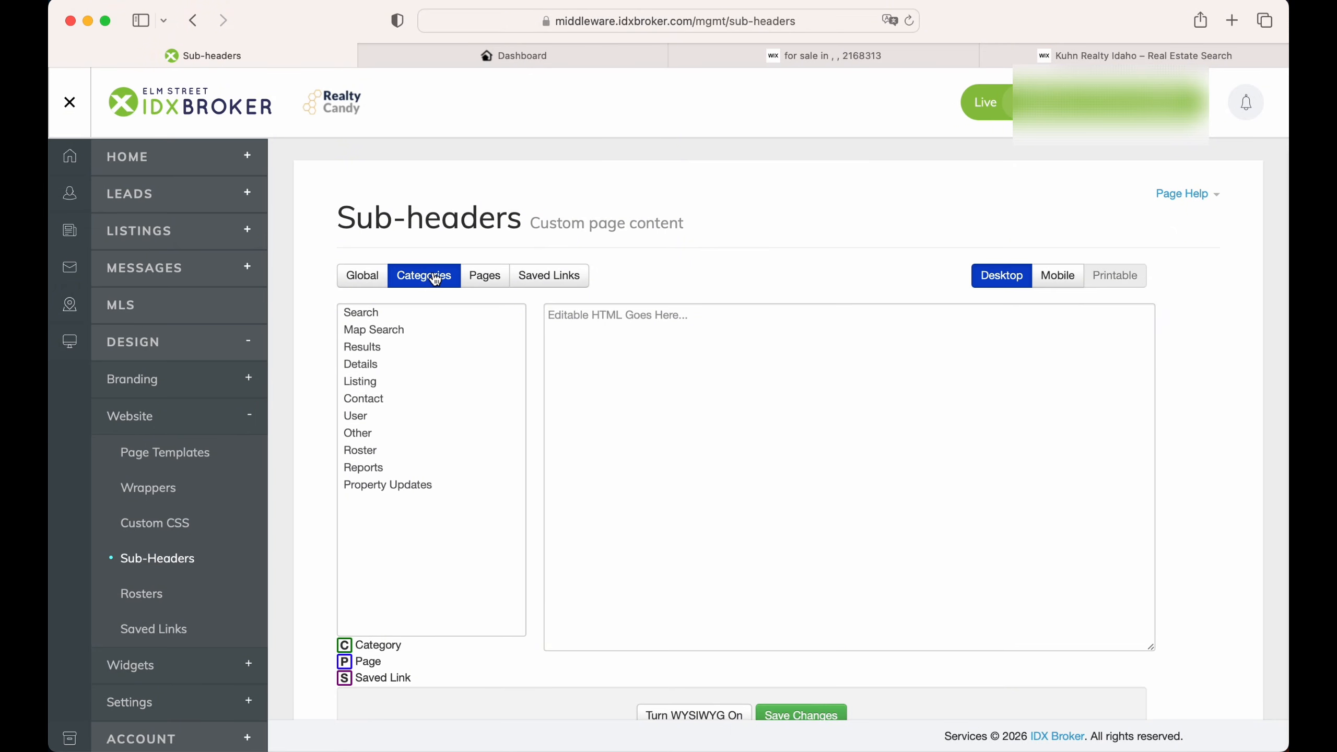
# Step: Paste the alert script into the Results sub-header as raw HTML and save it
pyautogui.click(406, 348)
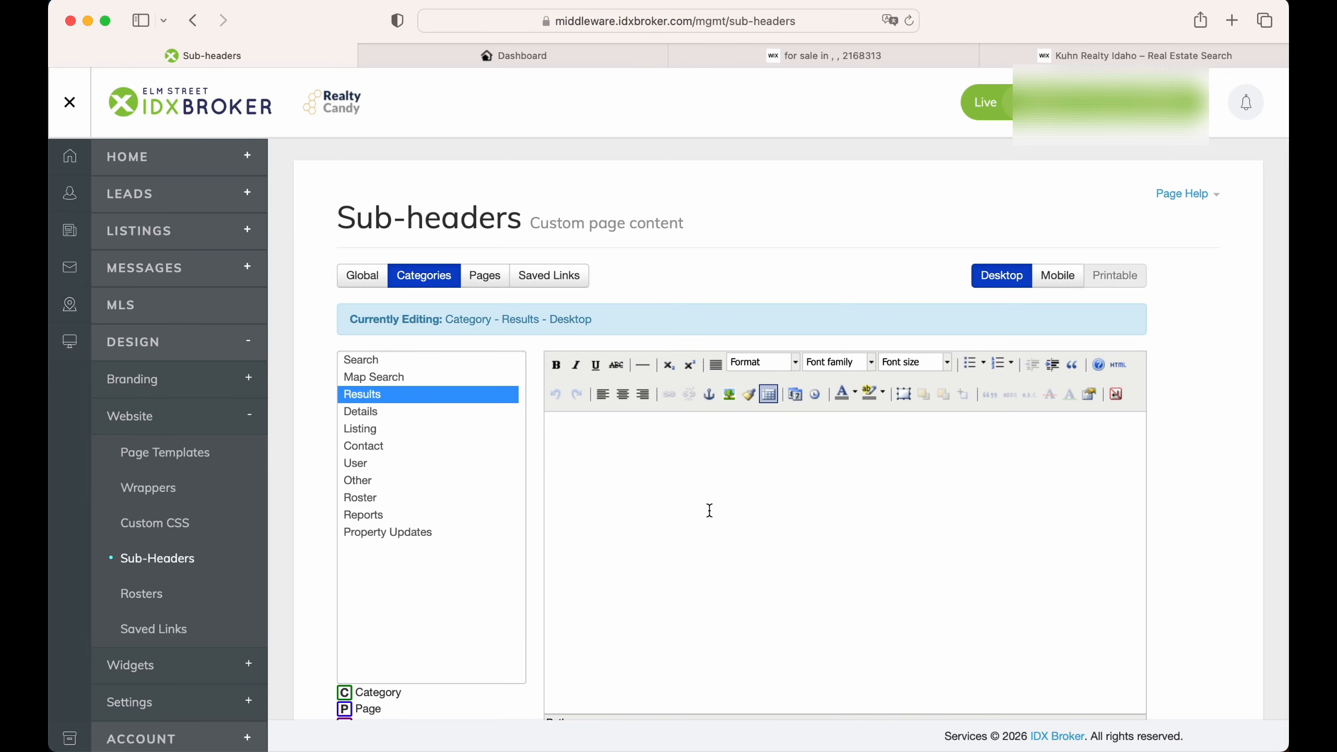
pyautogui.scroll(-1, 774, 549)
pyautogui.scroll(-2, 774, 550)
pyautogui.click(724, 689)
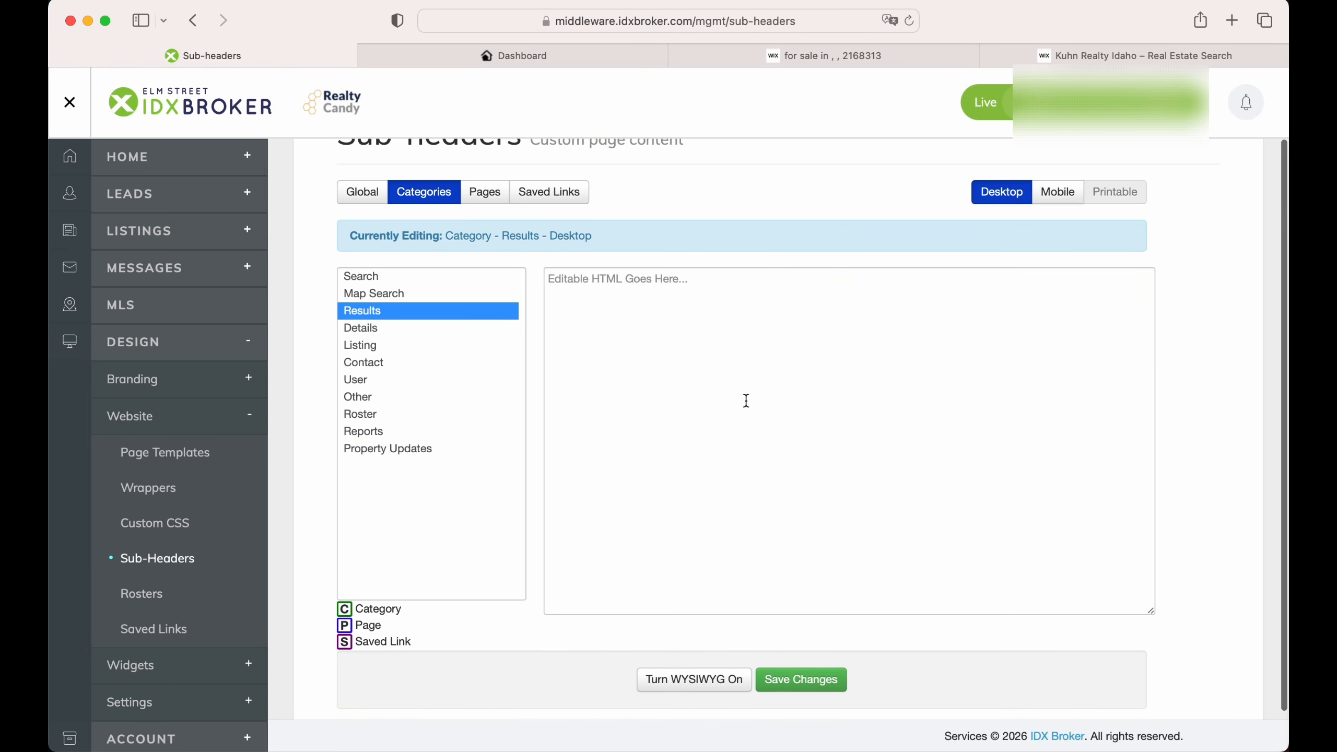
pyautogui.press('super+v')
pyautogui.click(818, 680)
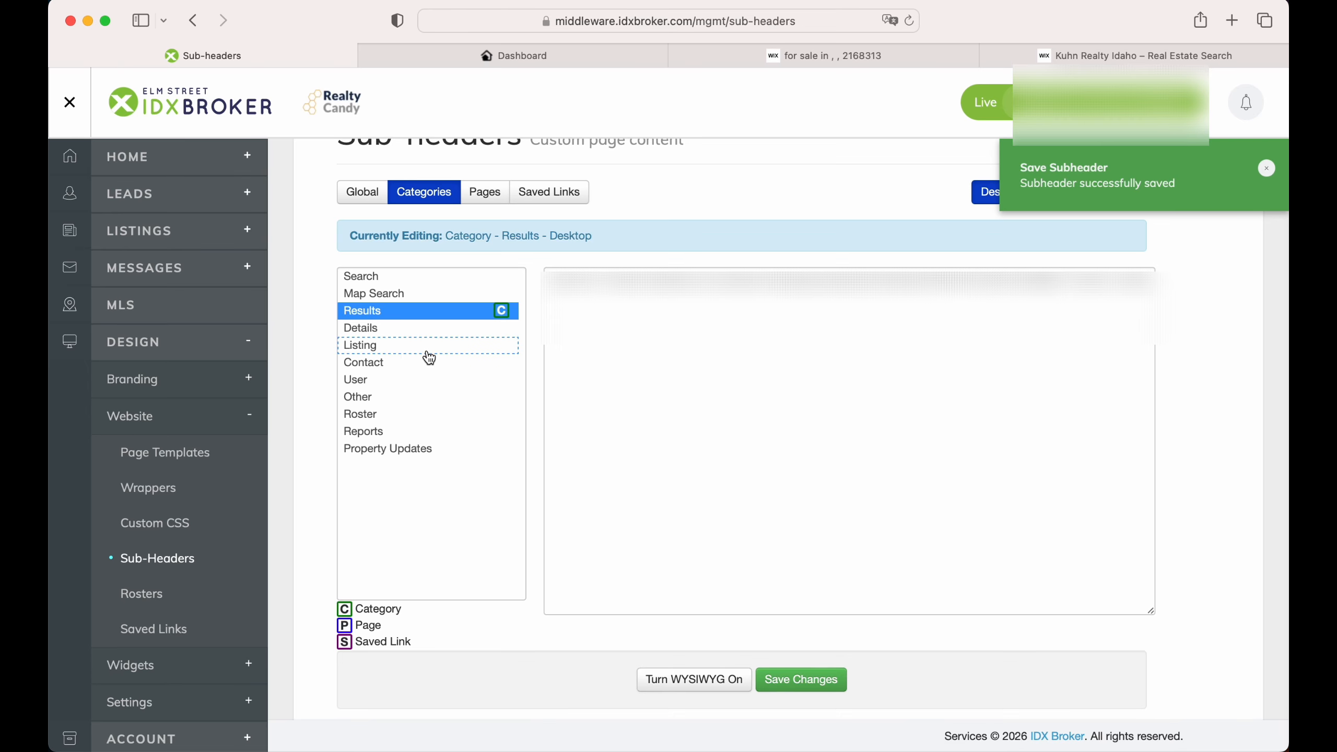
# Step: Paste the alert script into the Details sub-header as raw HTML and save it
pyautogui.click(414, 331)
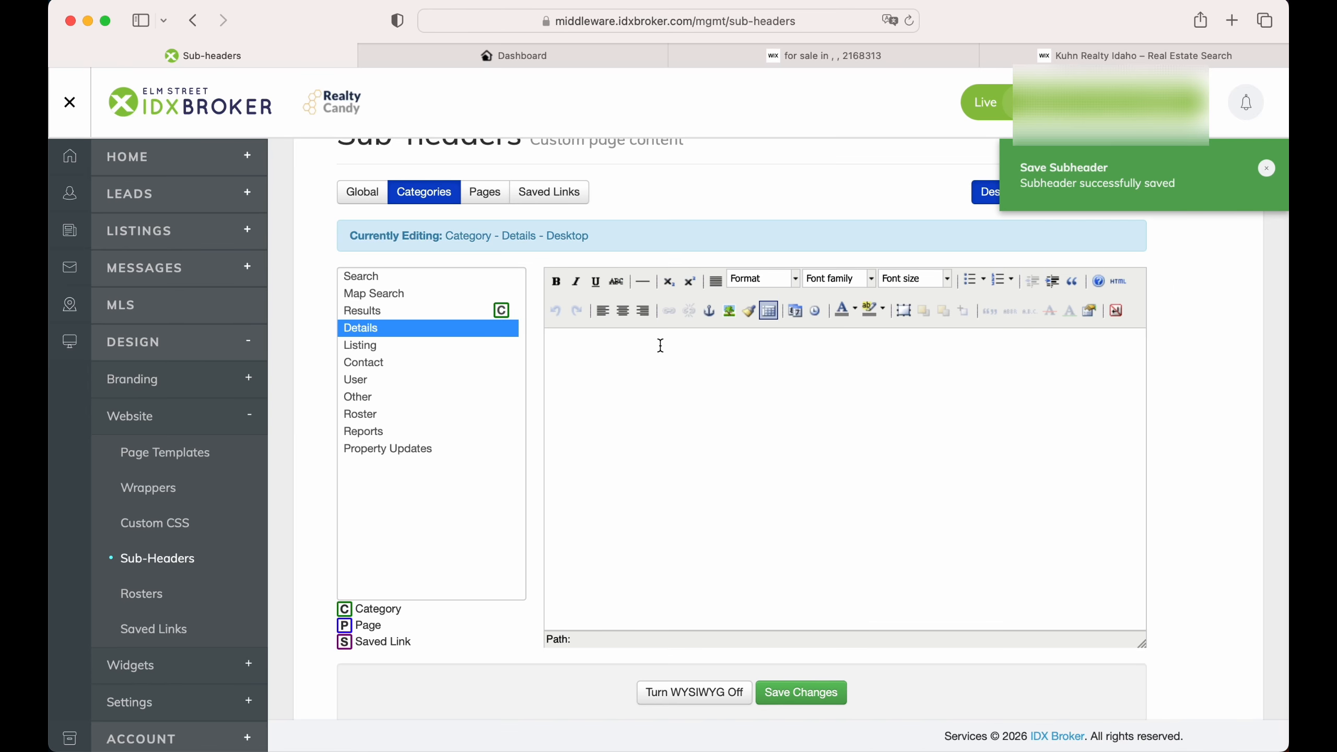
pyautogui.click(698, 685)
pyautogui.click(765, 331)
pyautogui.press('super+v')
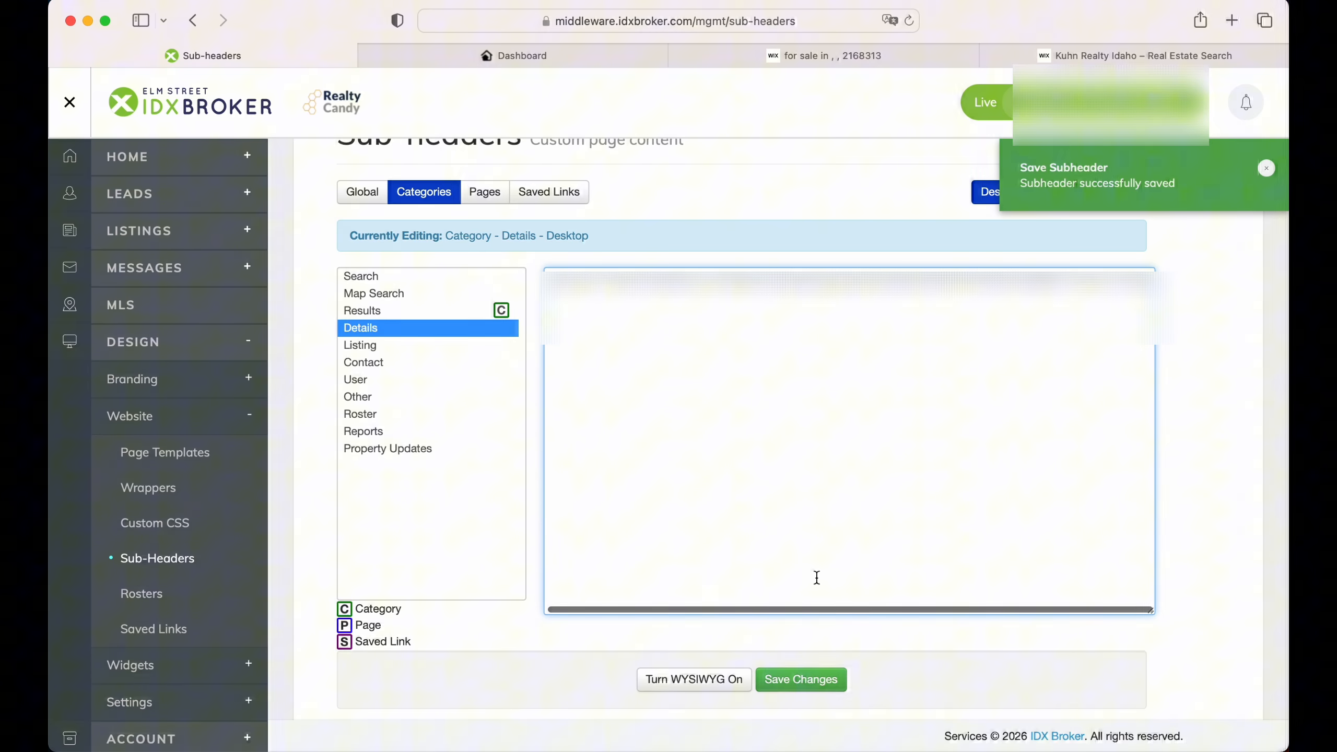
pyautogui.click(811, 680)
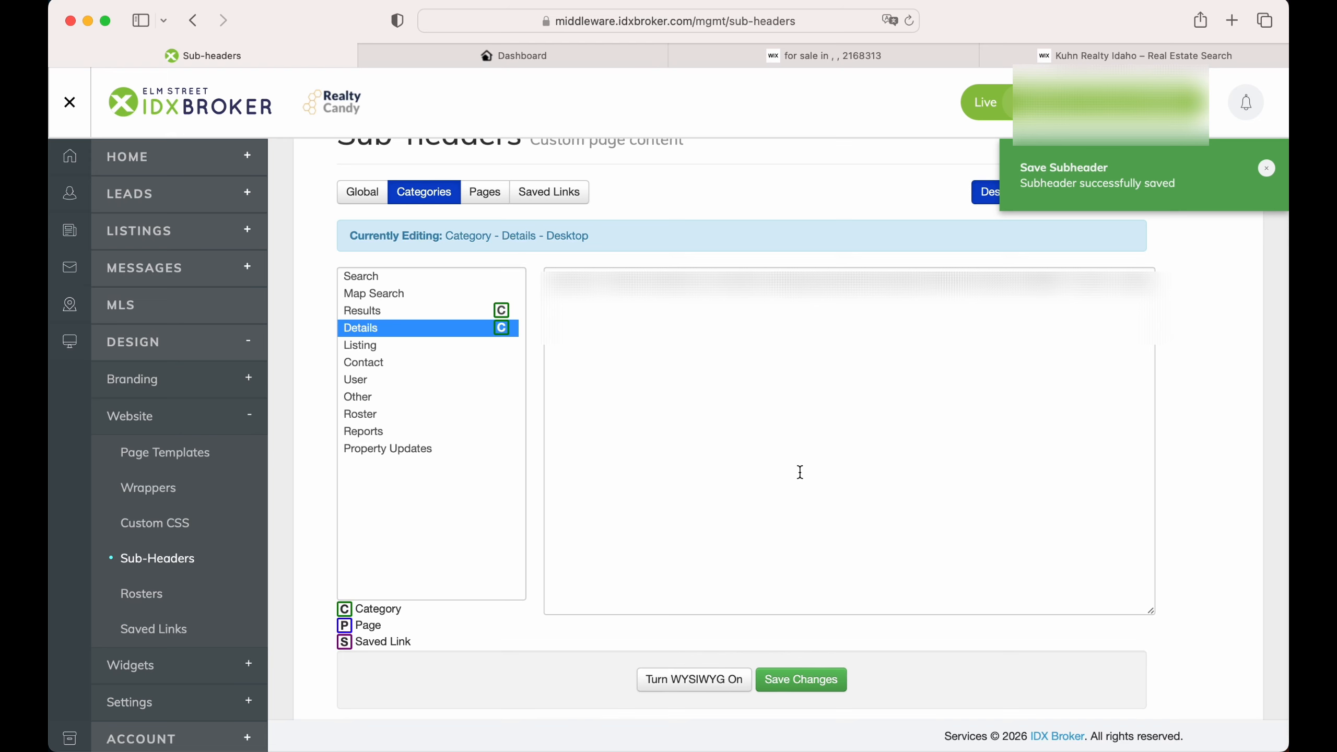
# Step: Reload the off-market listing to check the 'Property Unavailable' message, then return to IDX Addons
pyautogui.click(816, 61)
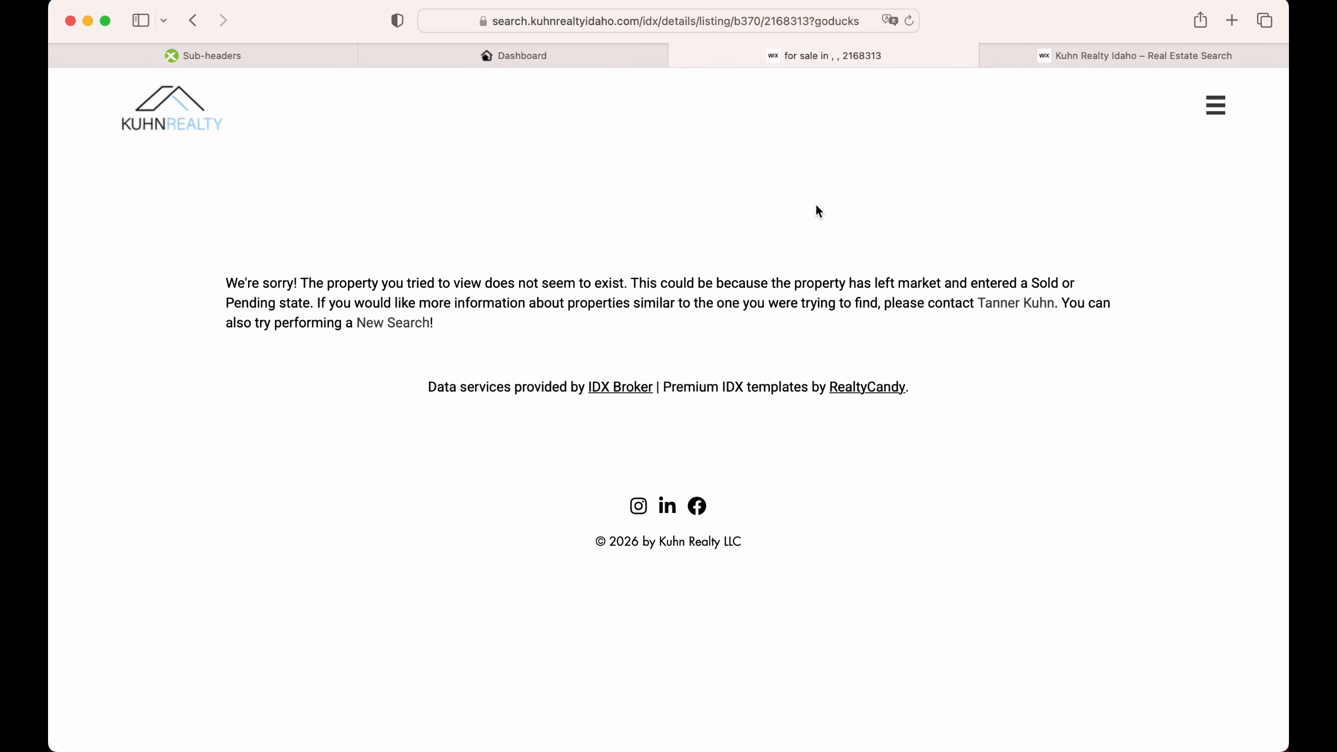
pyautogui.click(909, 21)
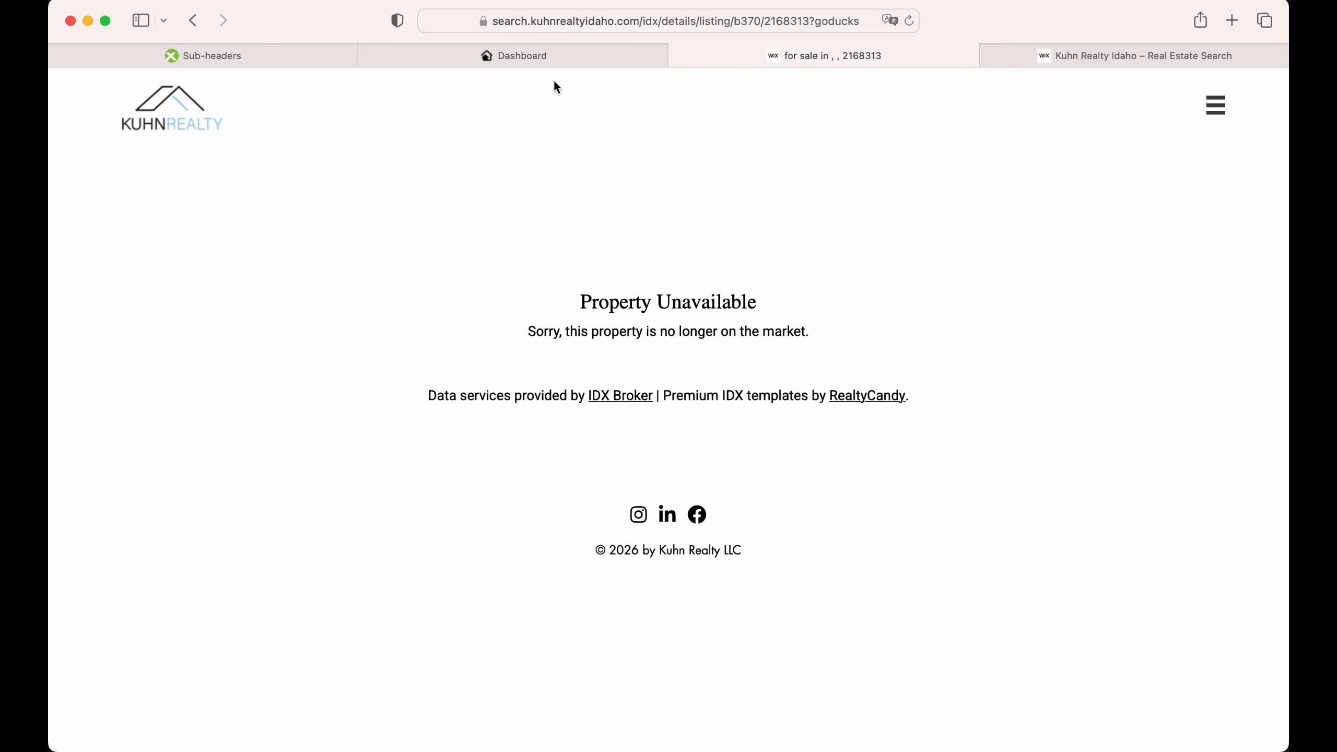
pyautogui.click(550, 57)
pyautogui.scroll(7, 543, 218)
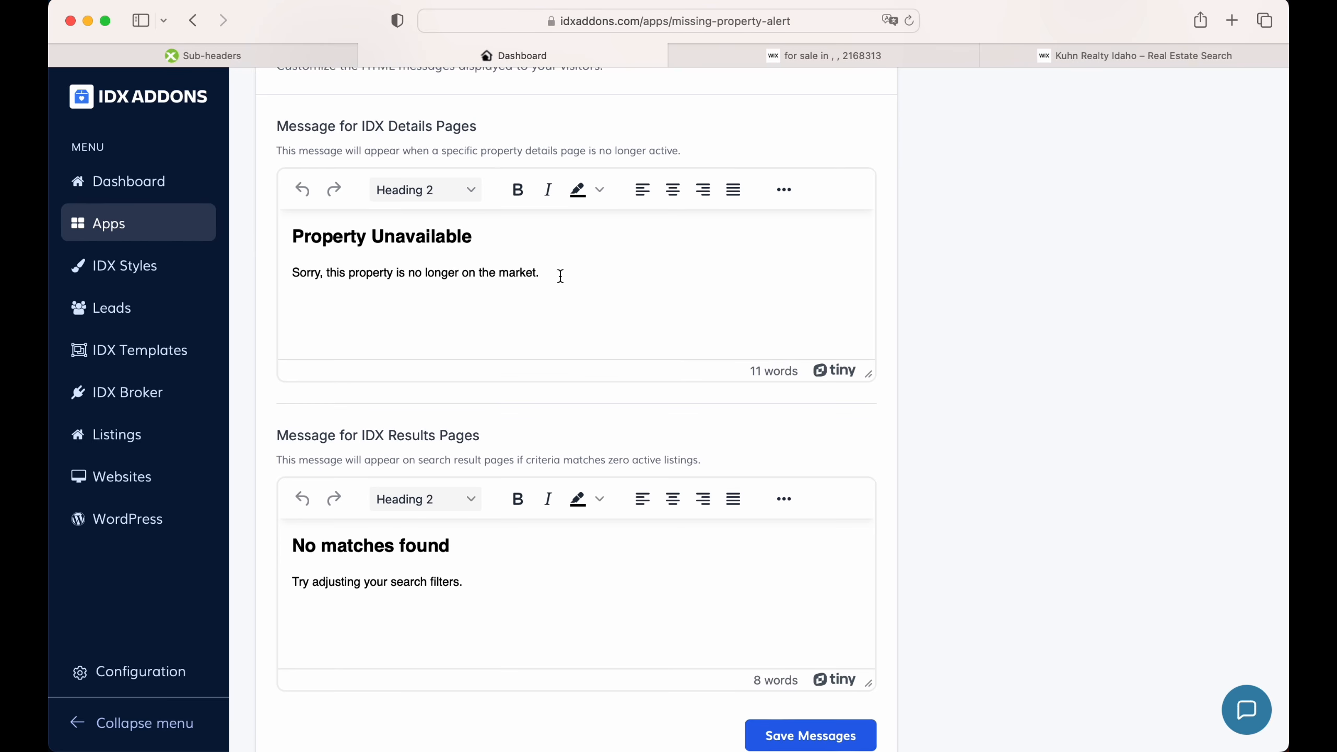
# Step: Reload the empty search results to confirm the 'No matches found' message, then return to IDX Addons
pyautogui.click(1087, 59)
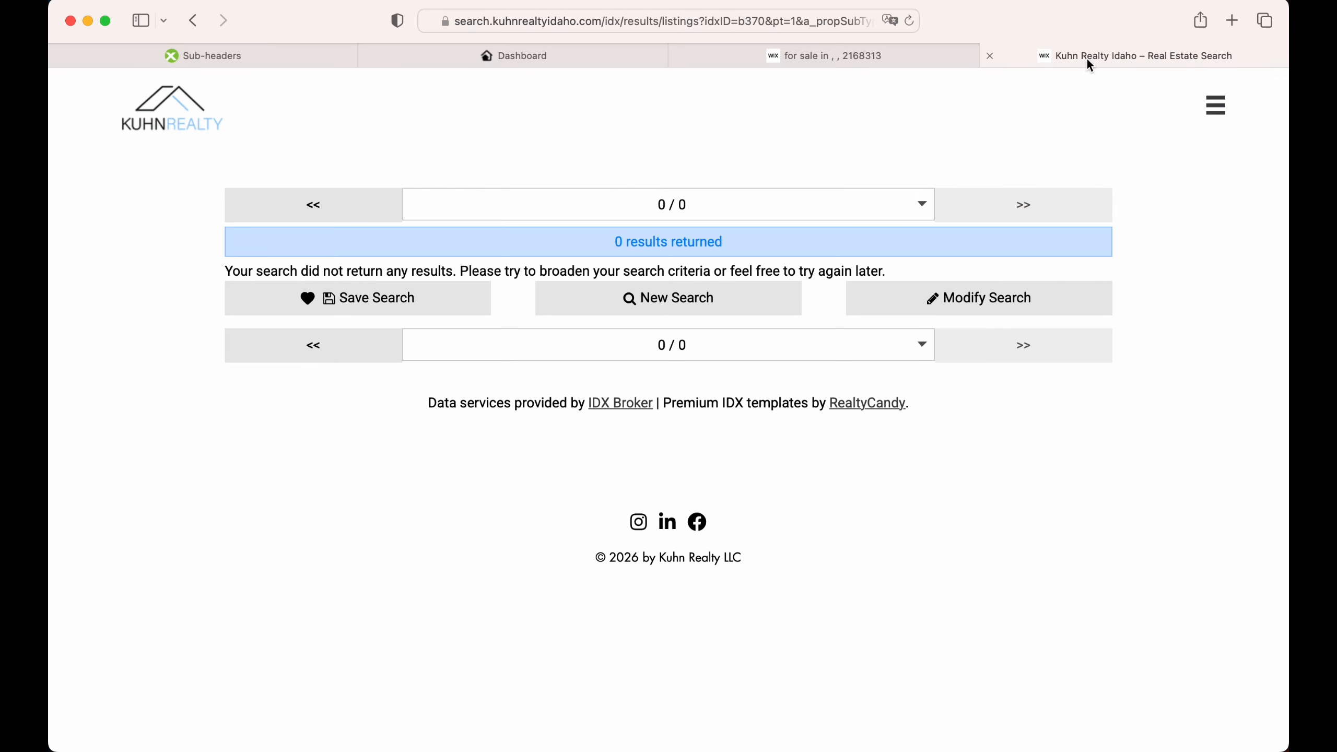
pyautogui.click(905, 22)
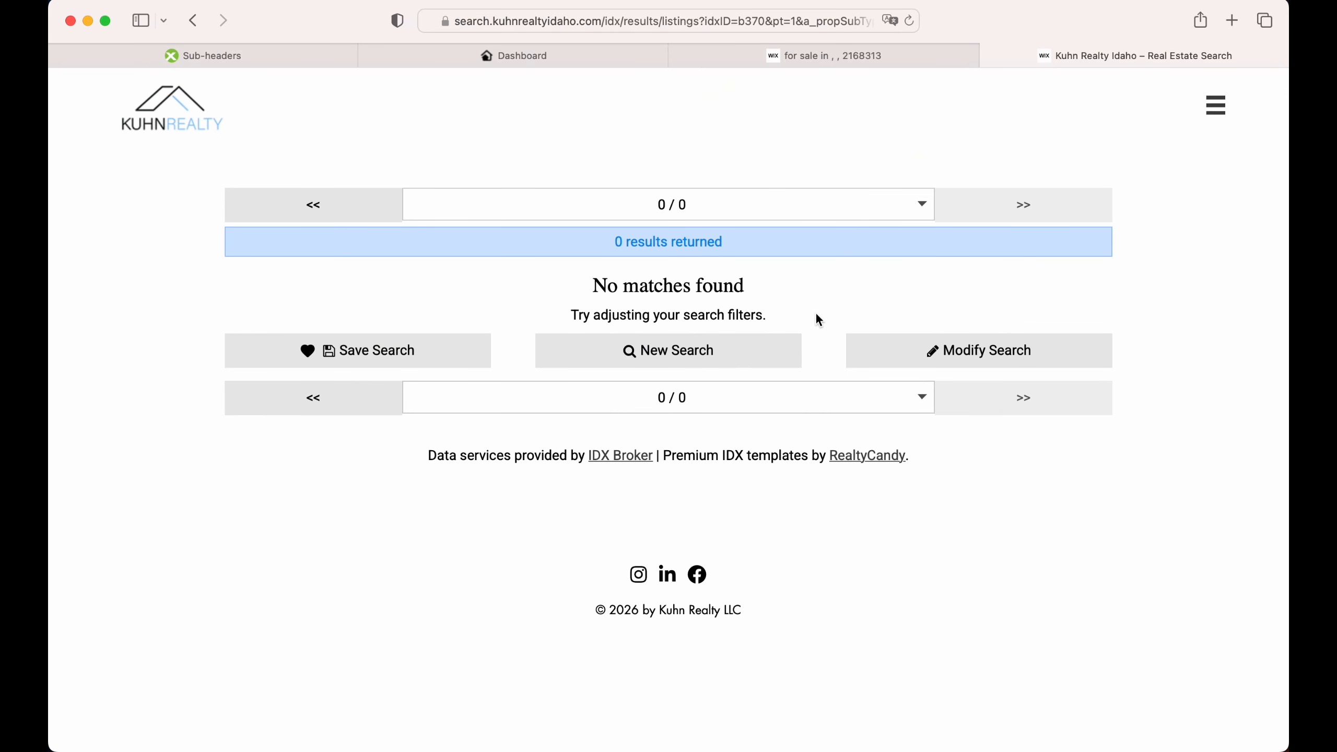
pyautogui.click(558, 56)
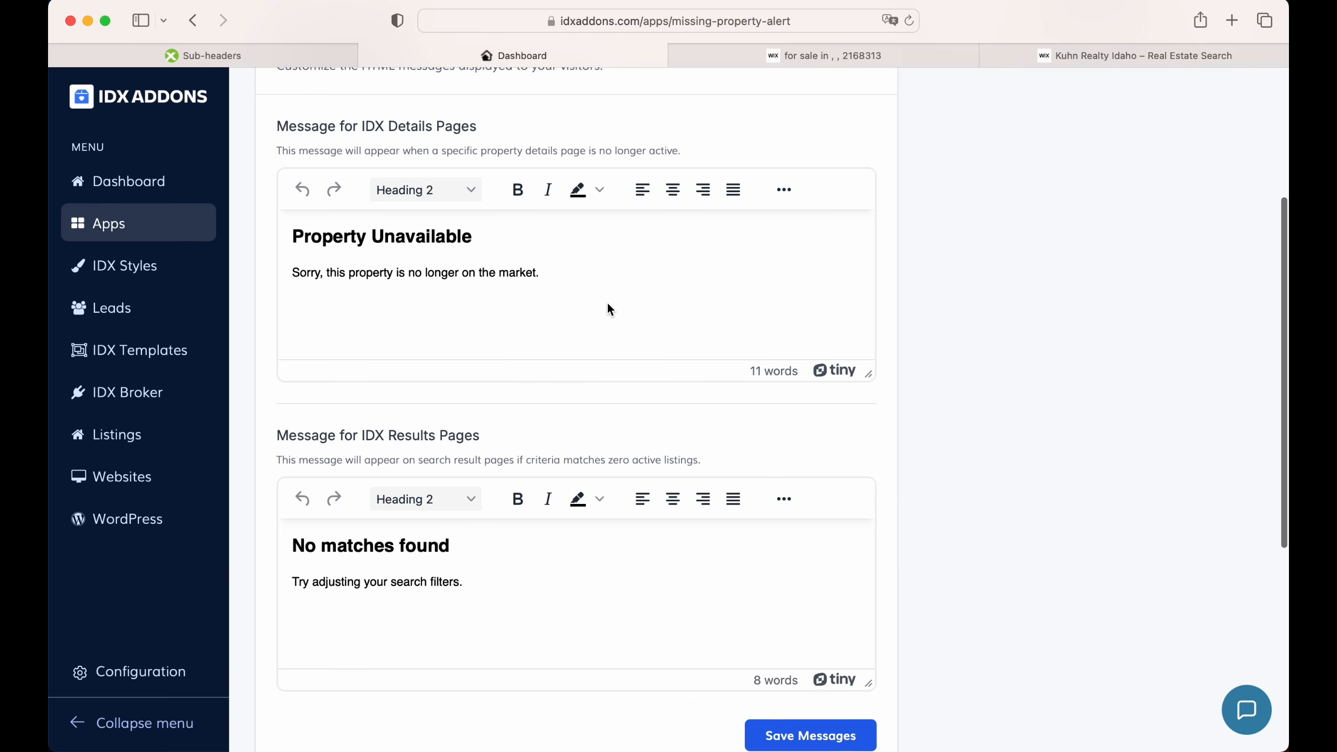
# Step: Replace the old details-page message with the pasted 'This property is no longer available' text
pyautogui.scroll(3, 607, 305)
pyautogui.scroll(1, 607, 308)
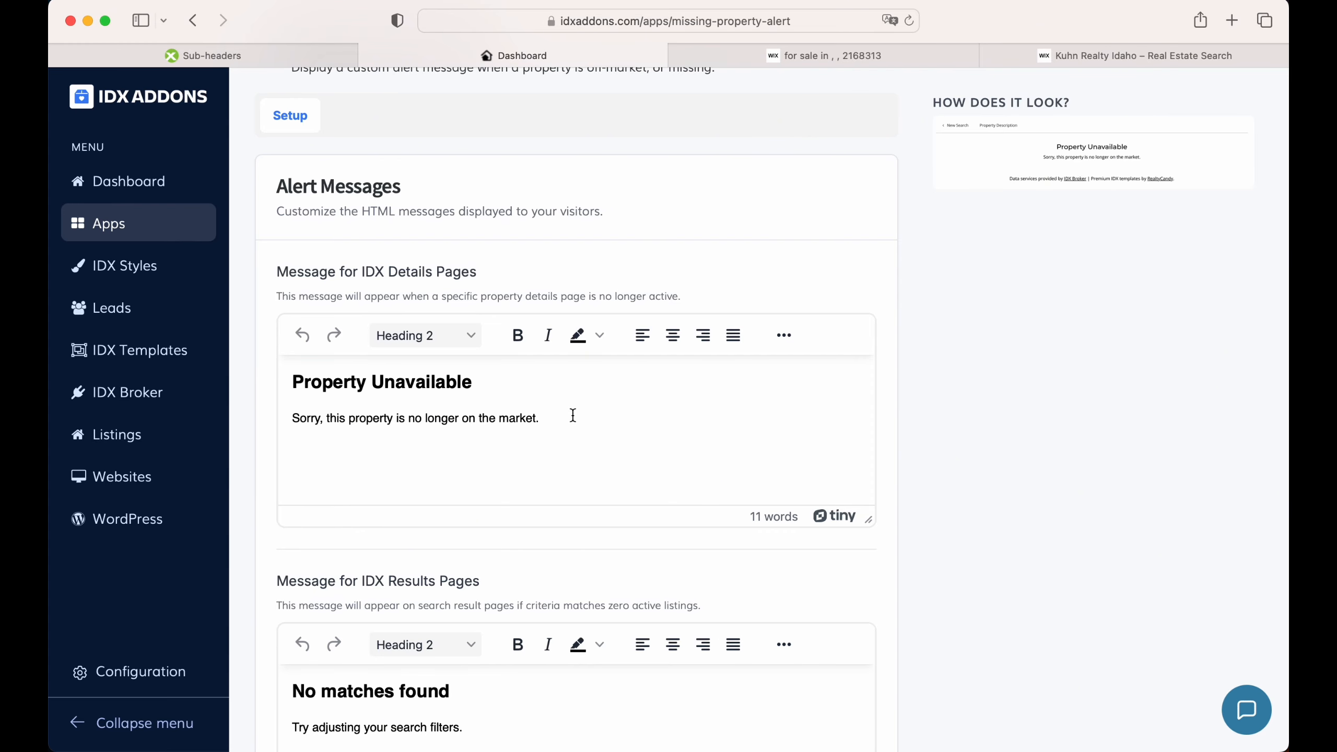
pyautogui.scroll(2, 573, 415)
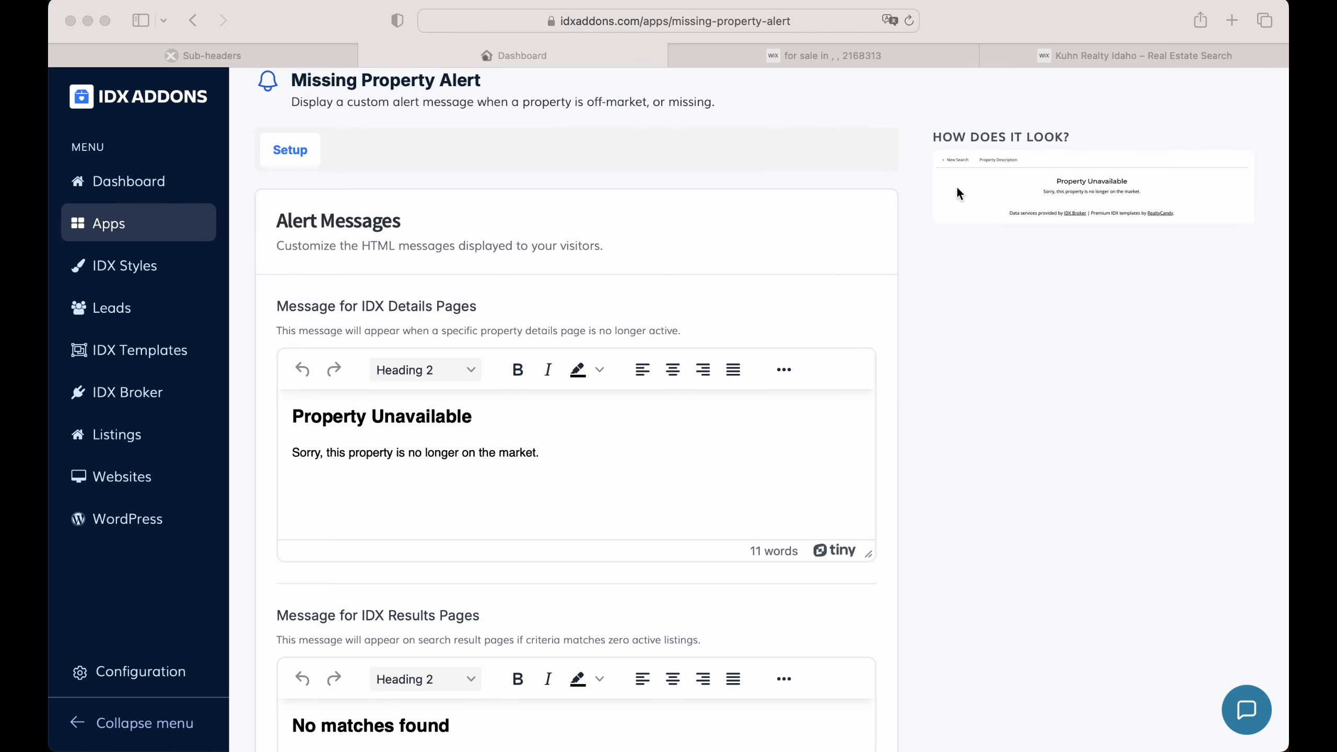
pyautogui.click(974, 385)
pyautogui.click(591, 453)
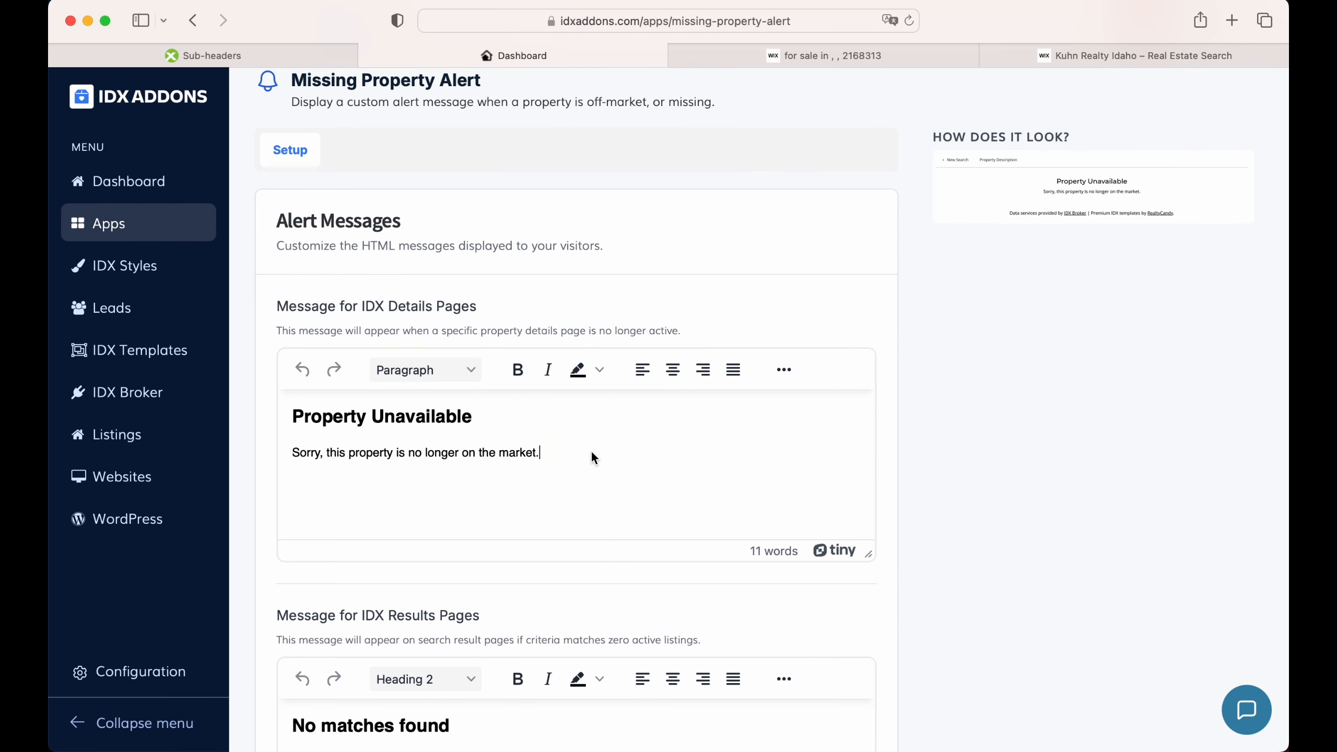
pyautogui.moveTo(538, 454); pyautogui.dragTo(290, 421)
pyautogui.press('BackSpace')
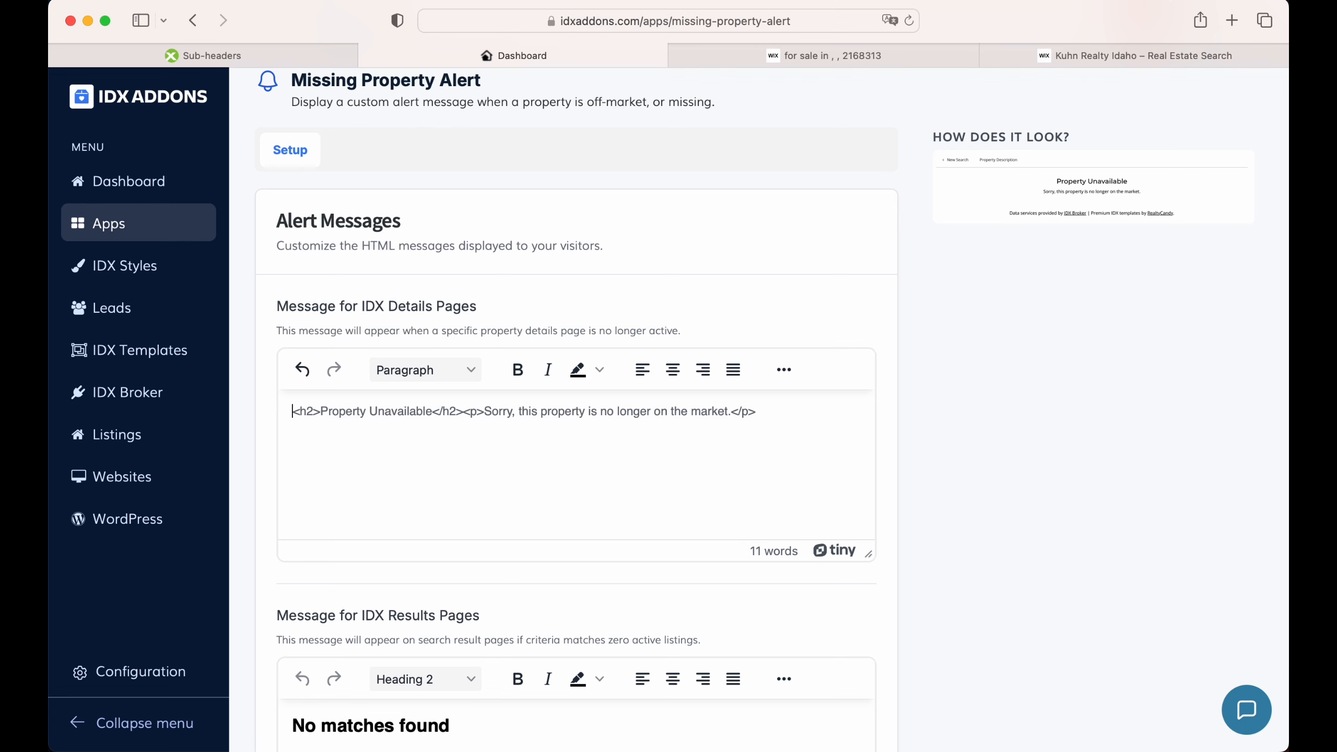
pyautogui.write('This property is no longer available The home you were viewing has recently been sold, taken off the market, or is no longer publicly listed. The good news? We can help you find similar homes that match your price range, location, and must-have features. 👉 Contact us today or continue browsing current listings to discover new opportunities before they’re gone.')
# Step: Select 'Contact us today' and try the extra formatting and highlight options without applying any
pyautogui.click(511, 422)
pyautogui.scroll(-1, 499, 457)
pyautogui.click(409, 501)
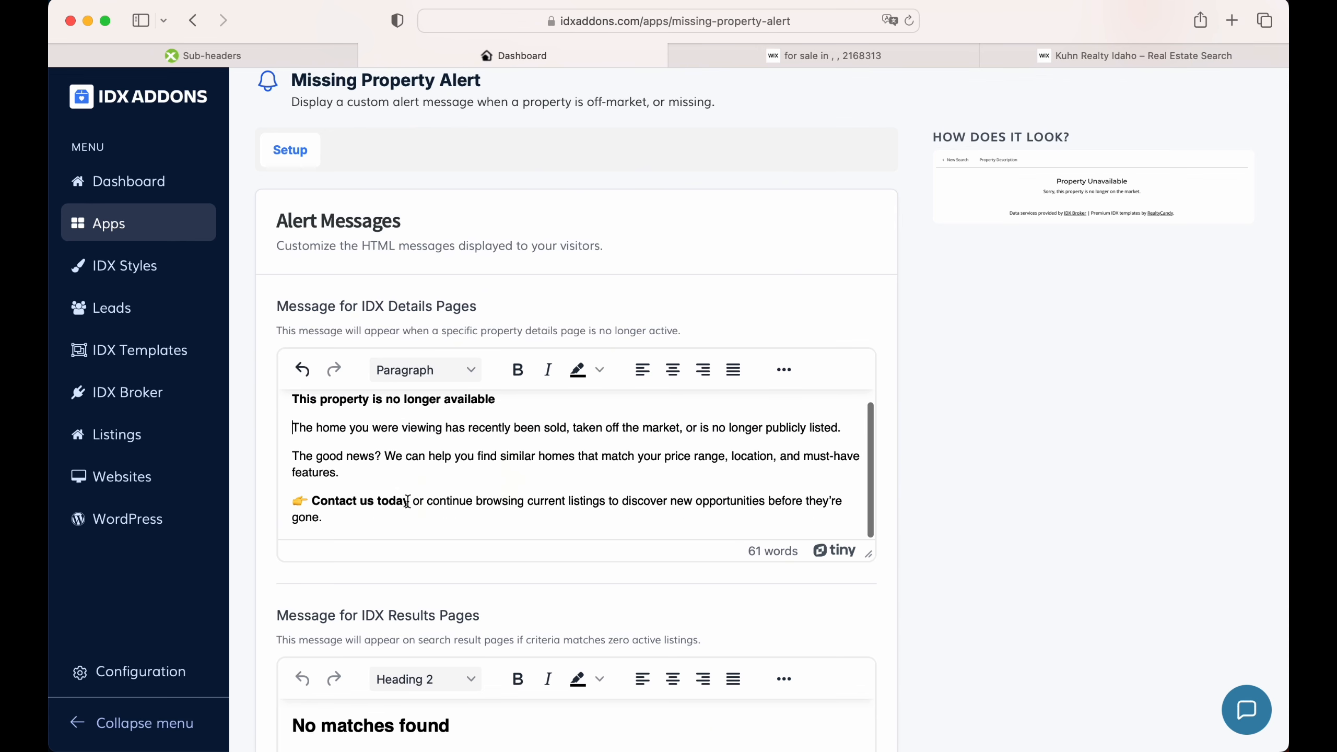
pyautogui.keyDown('shift'); pyautogui.click(313, 500); pyautogui.keyUp('shift')
pyautogui.click(783, 372)
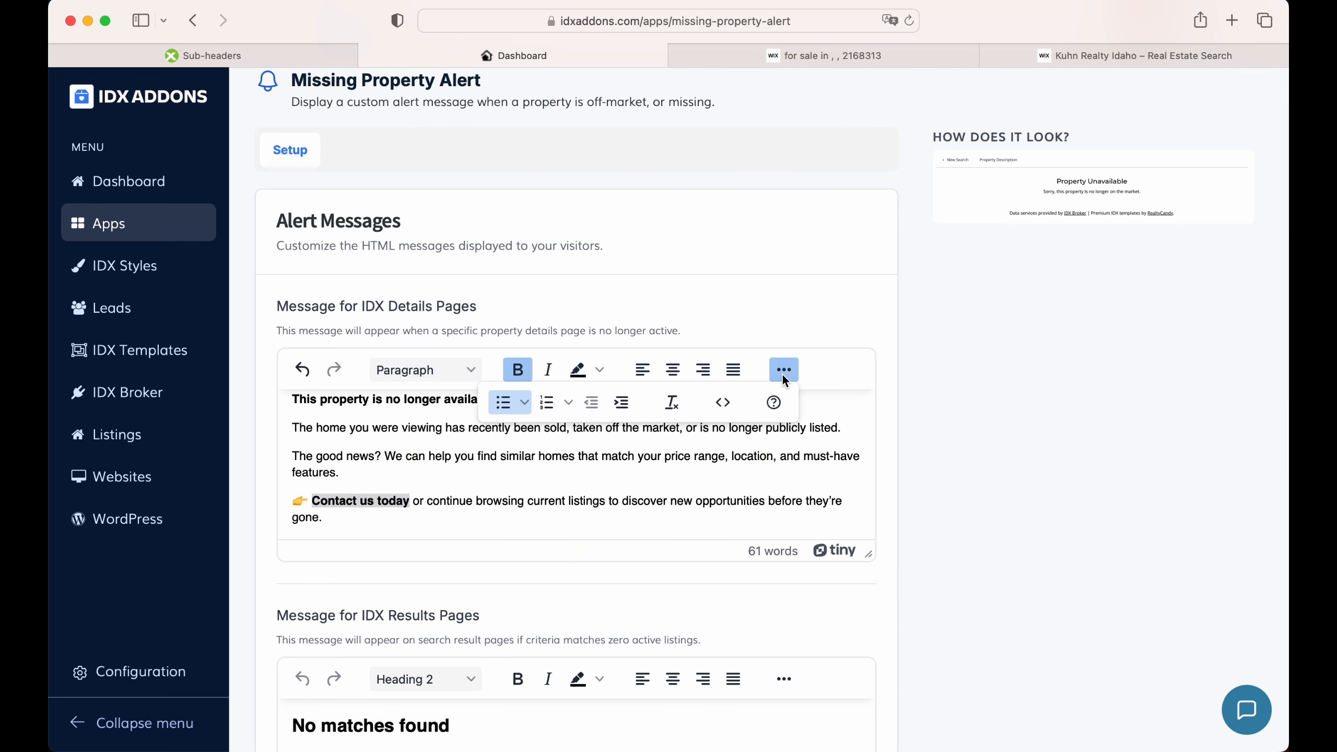
pyautogui.click(783, 371)
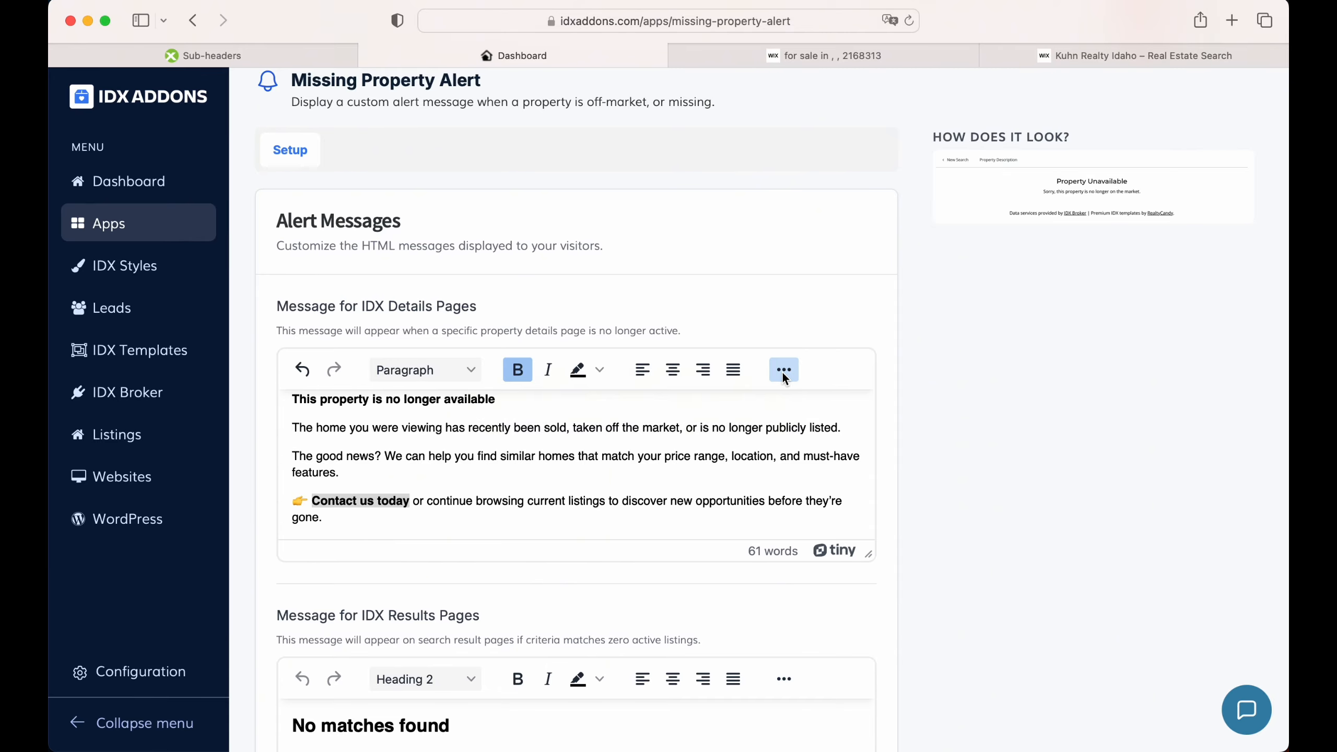
pyautogui.click(783, 371)
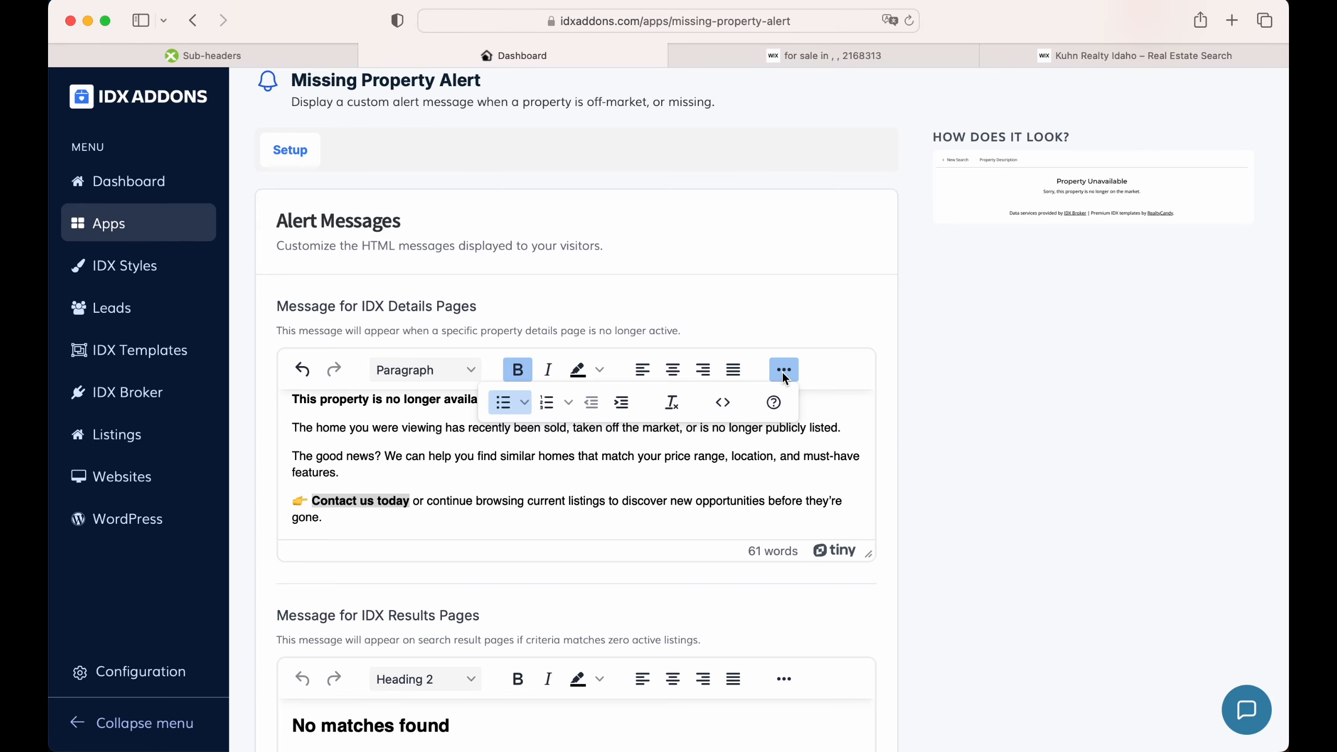
pyautogui.click(783, 371)
pyautogui.click(599, 370)
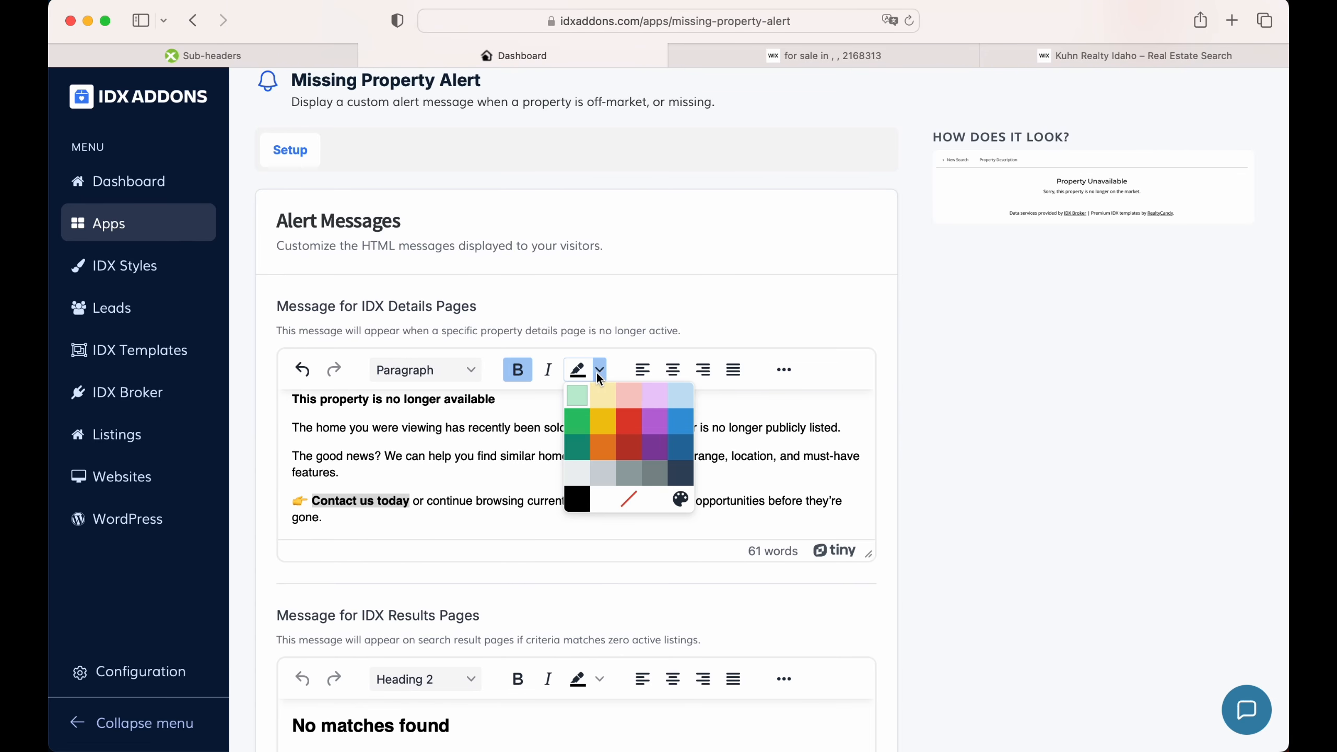
pyautogui.click(599, 370)
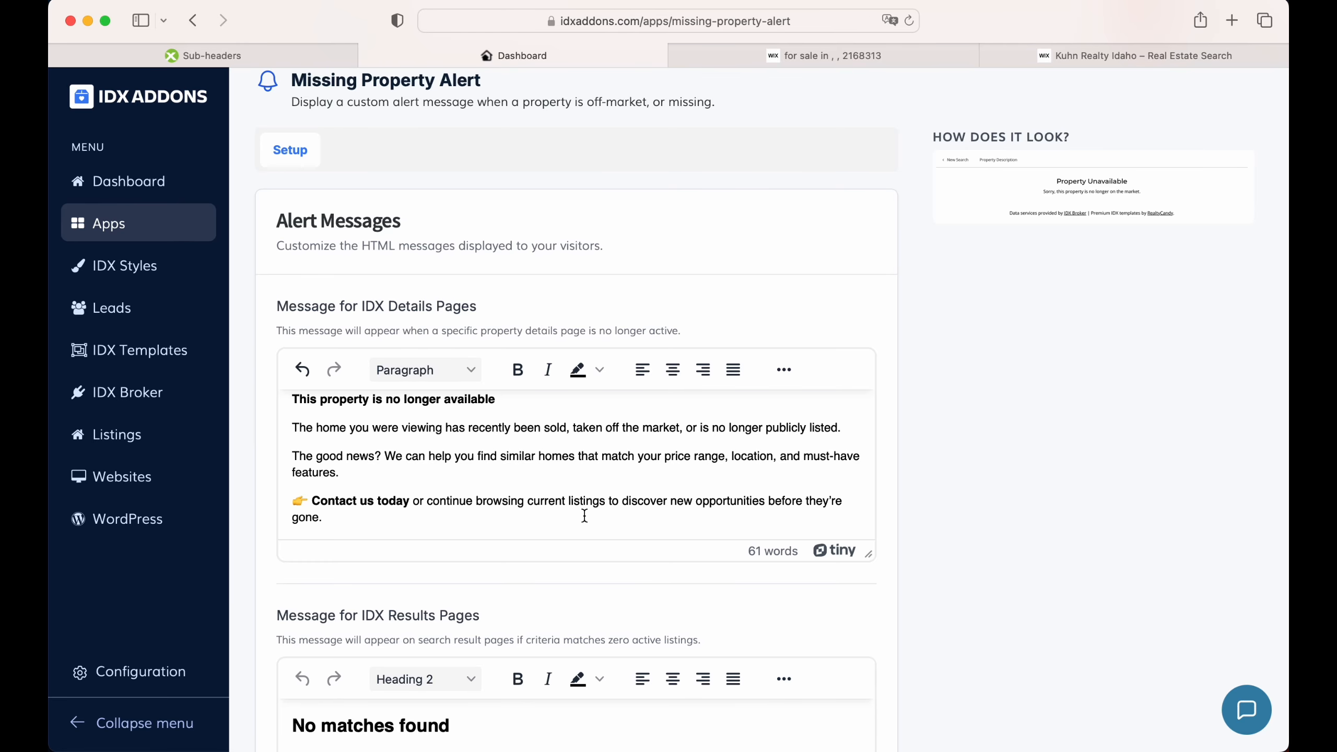
# Step: Add the contact phone number after 'Contact us today' and save the messages
pyautogui.click(413, 501)
pyautogui.write('at')
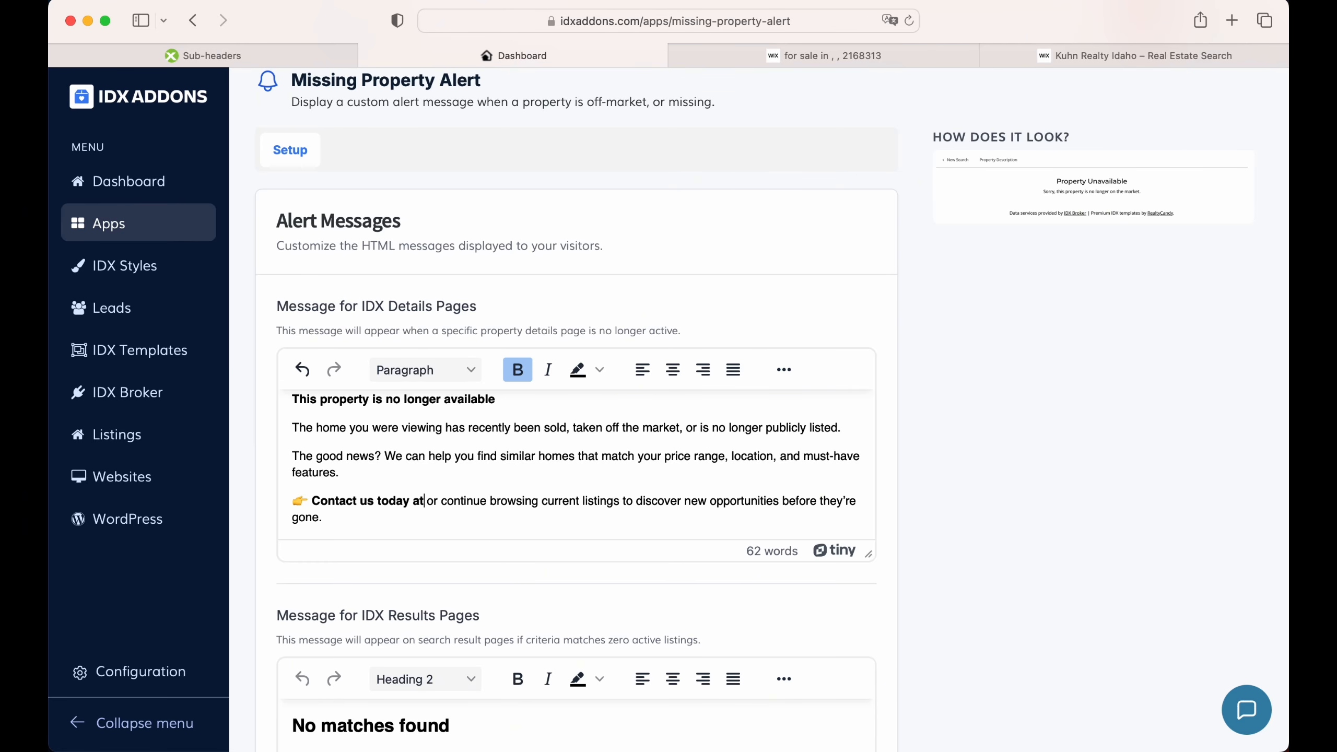
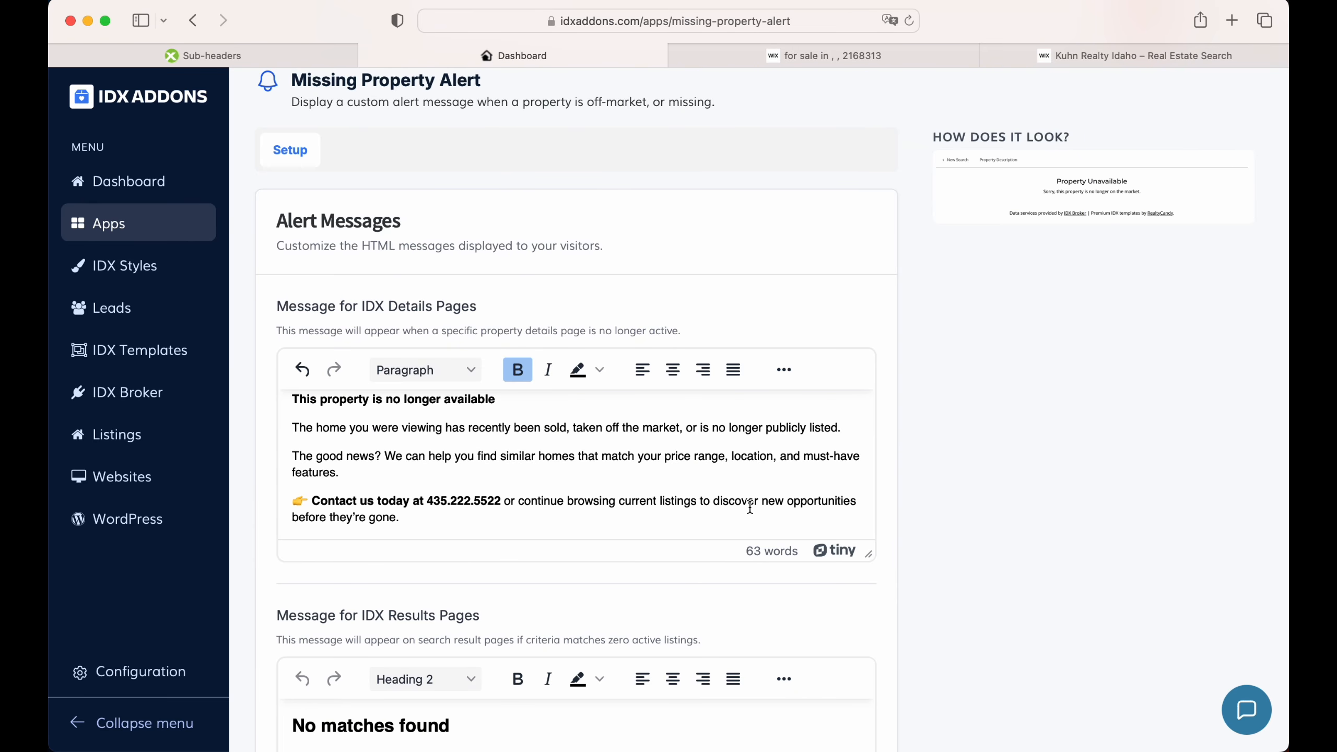
pyautogui.click(762, 508)
pyautogui.scroll(-5, 762, 509)
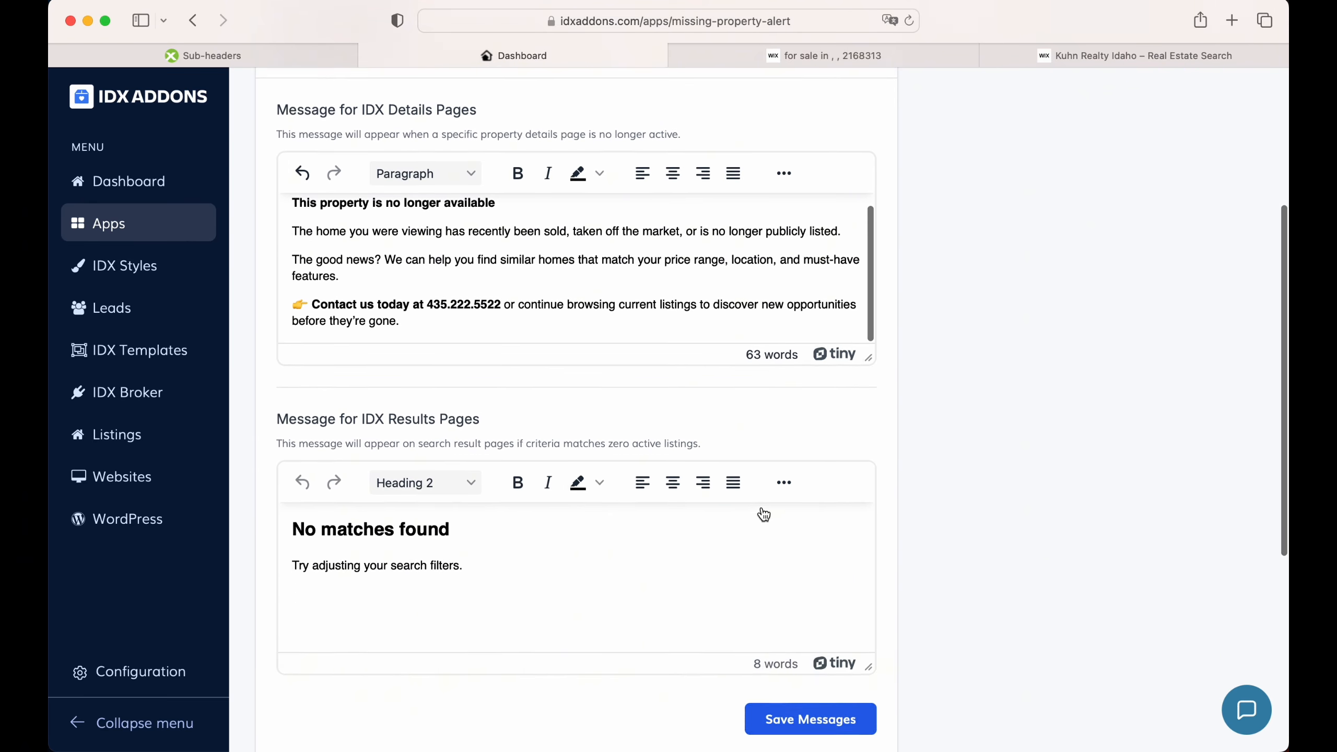
pyautogui.click(796, 672)
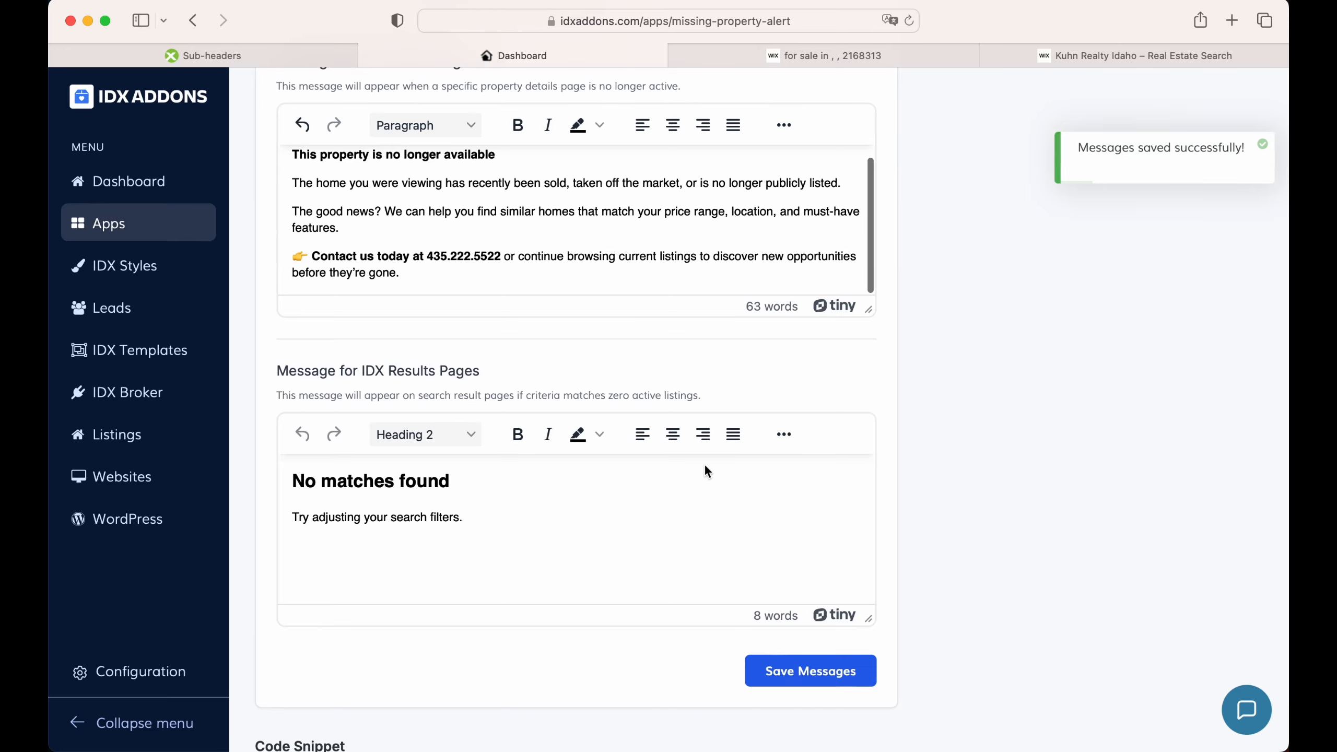
# Step: Reload the off-market listing to view the new unavailable message with phone number, then return to IDX Addons
pyautogui.click(836, 54)
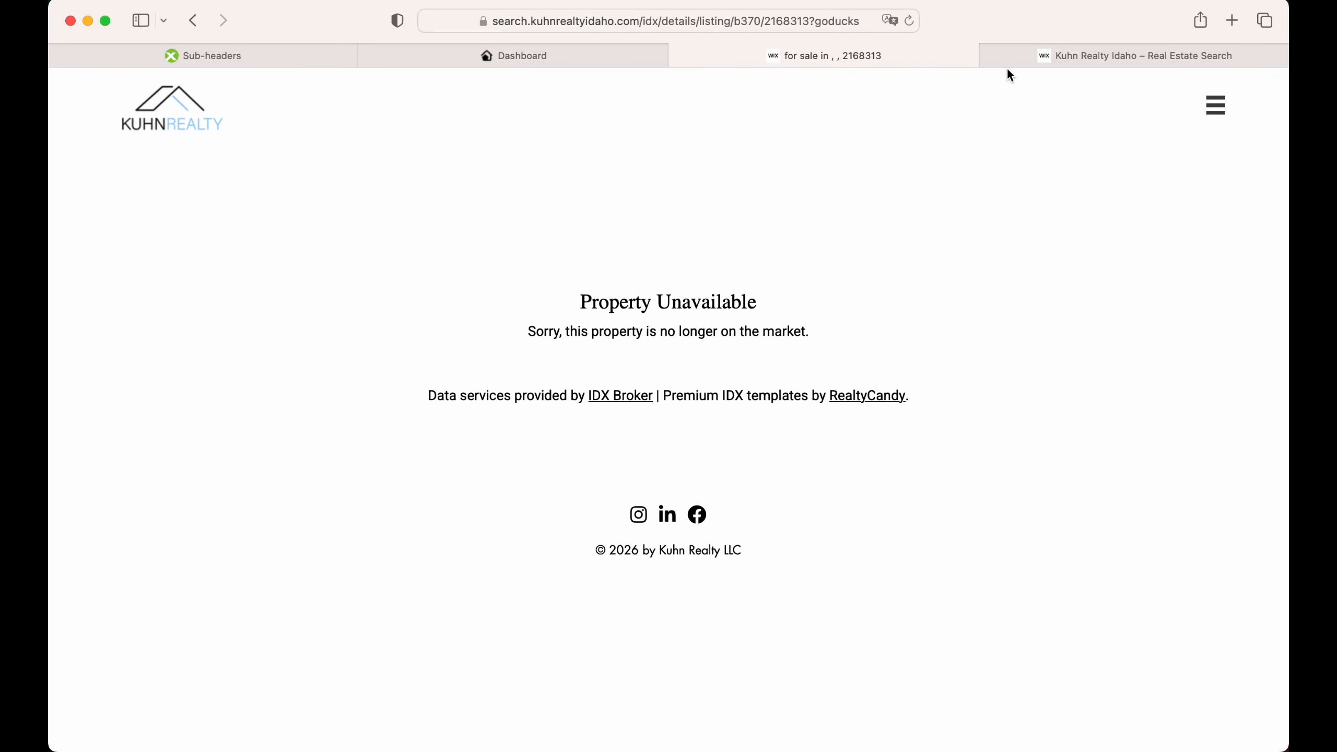
pyautogui.click(910, 20)
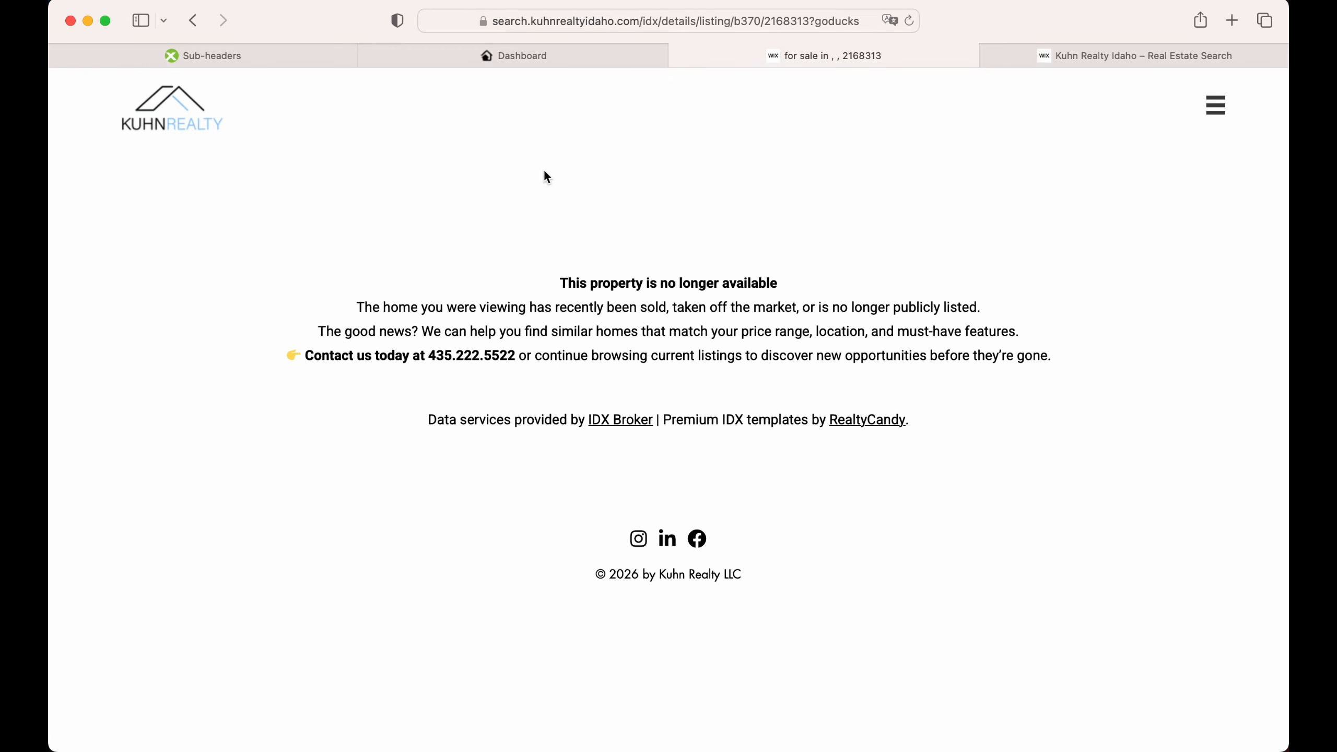
pyautogui.click(538, 57)
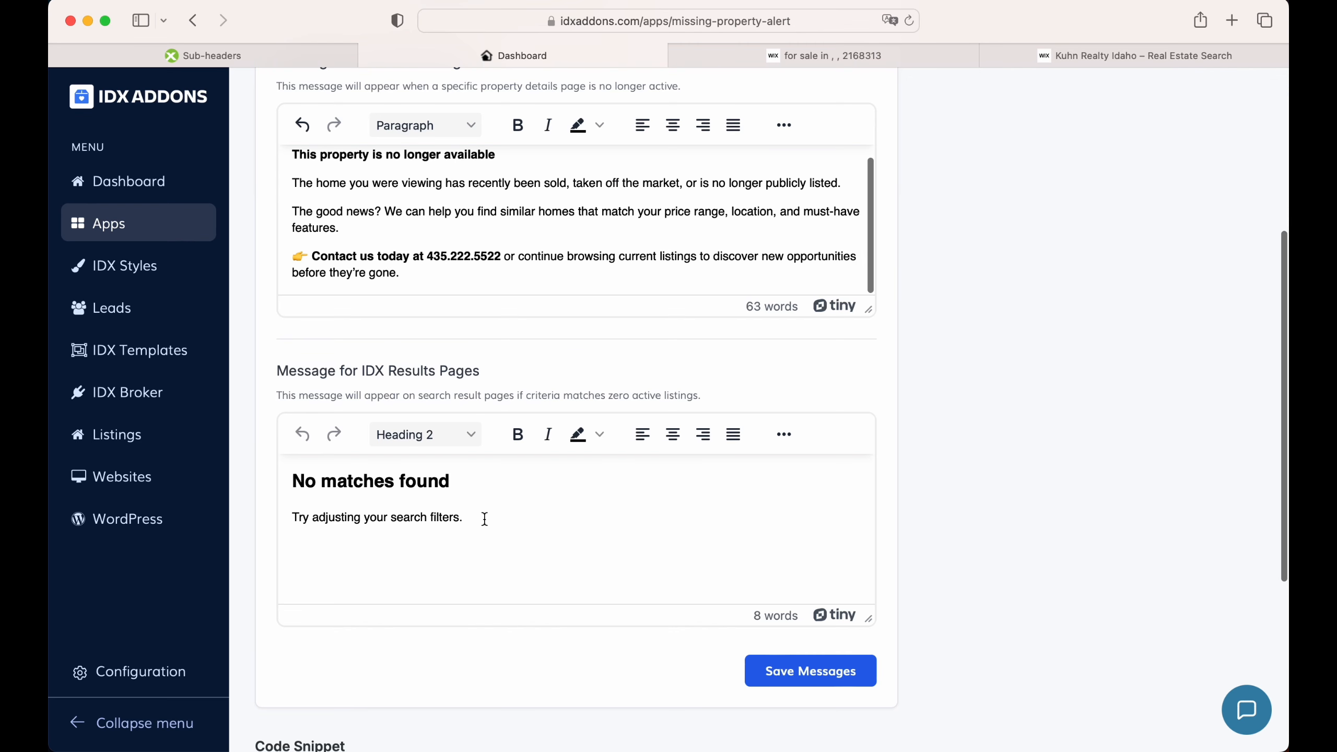
# Step: Replace the results-page message with the left-aligned 'No homes matched your search criteria' text
pyautogui.click(500, 505)
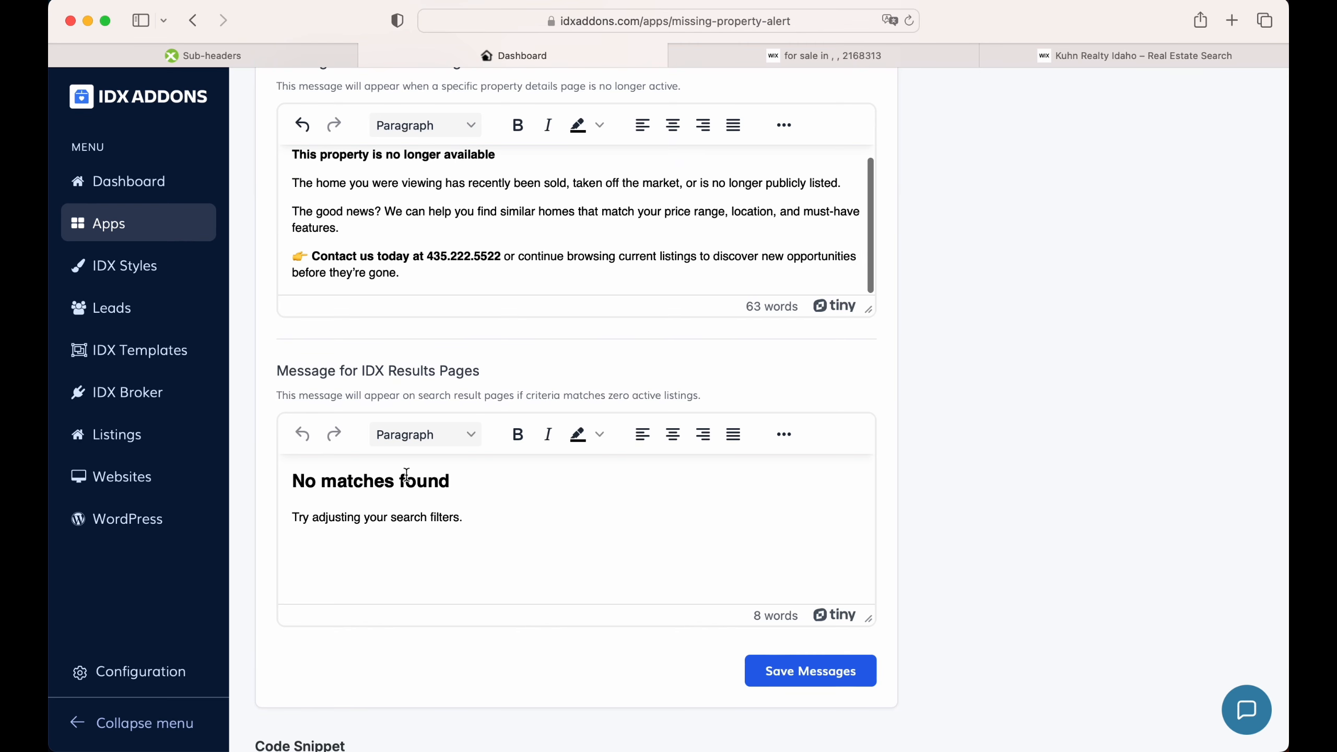
pyautogui.press('super+Tab')
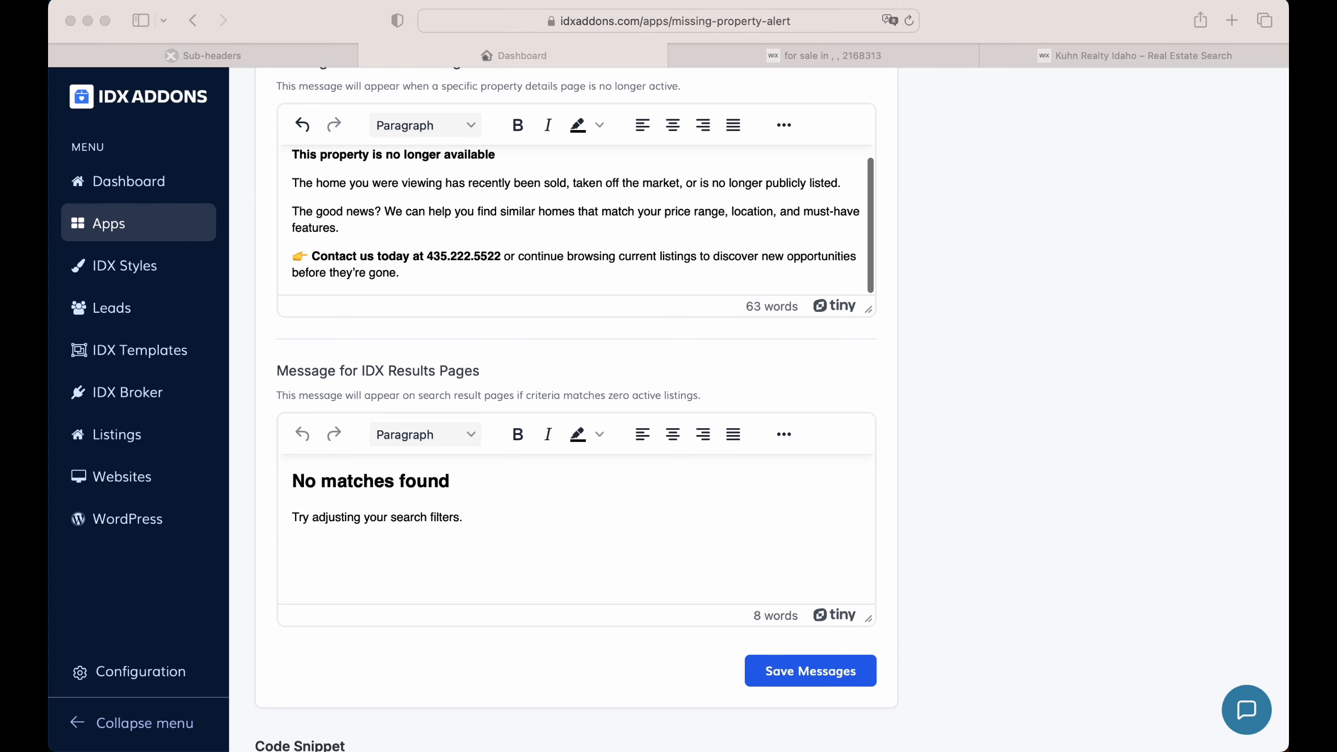
pyautogui.click(552, 526)
pyautogui.press('super+a')
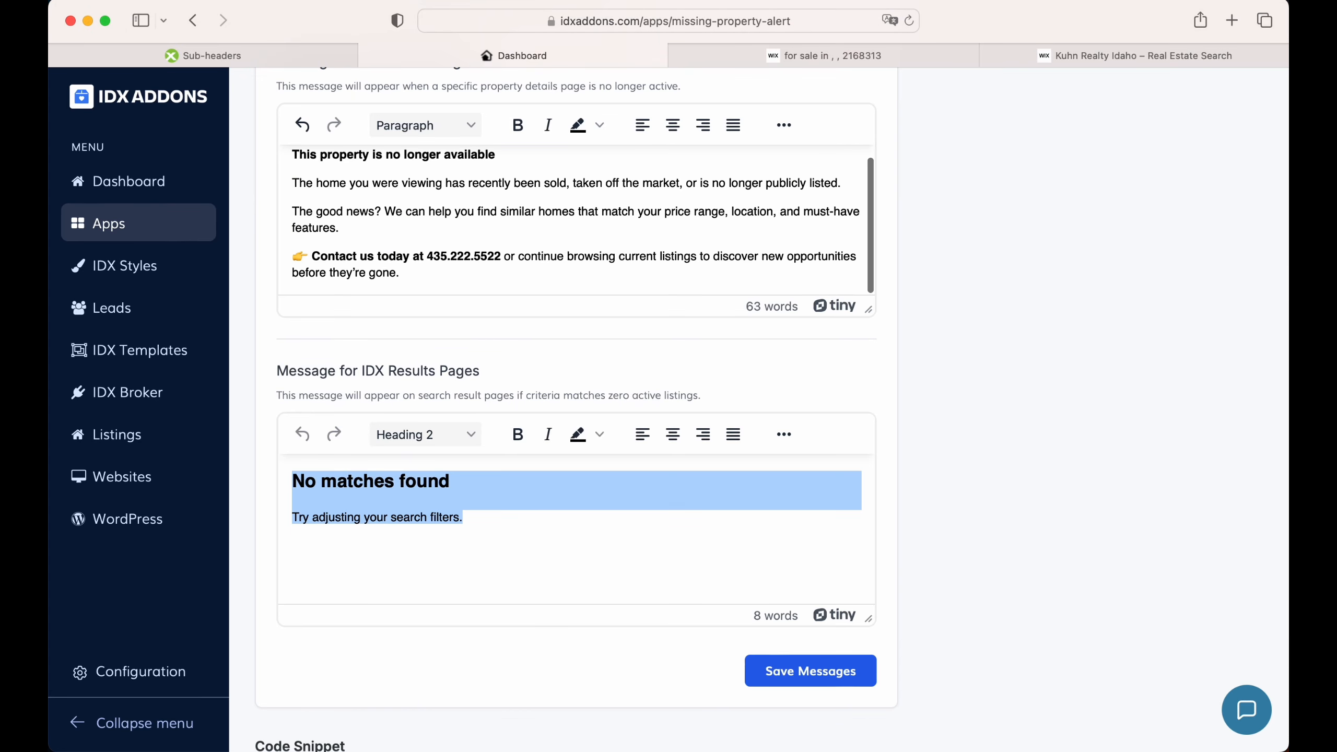
pyautogui.press('super+v')
pyautogui.scroll(3, 448, 504)
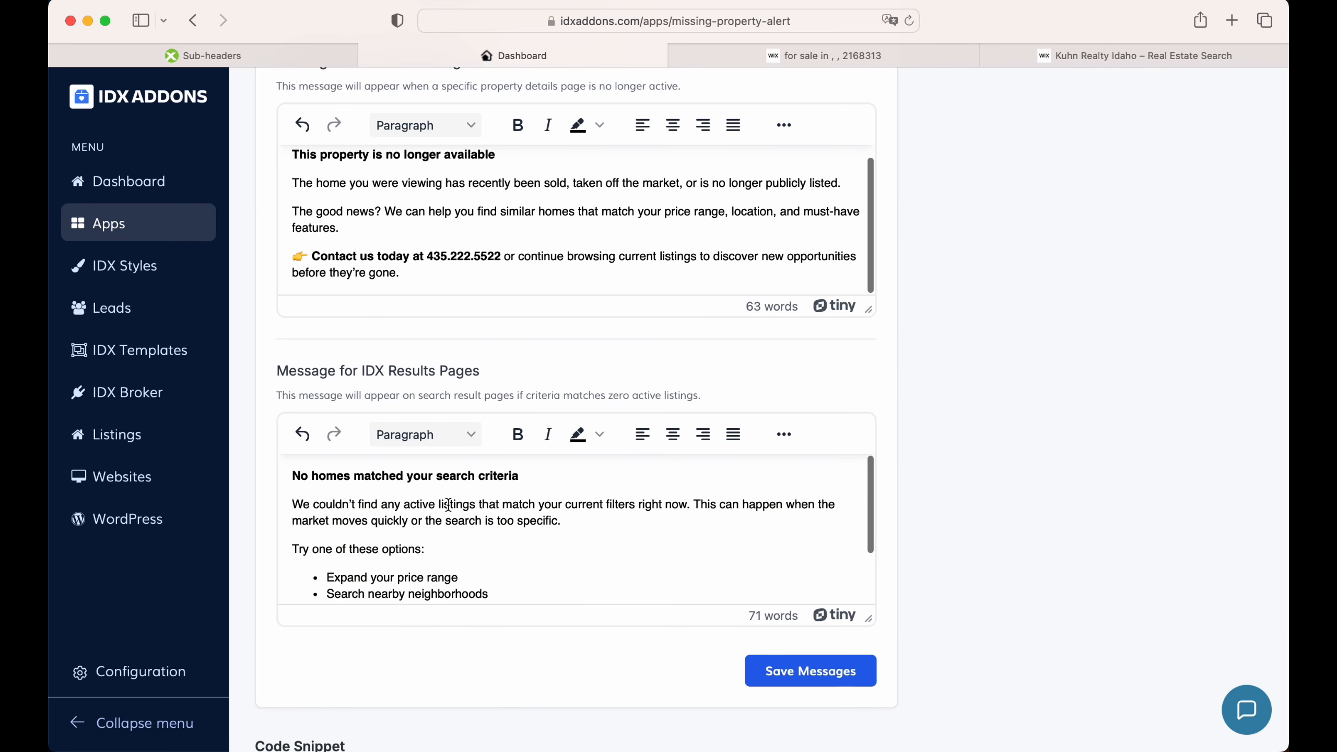
pyautogui.press('super+a')
pyautogui.click(643, 434)
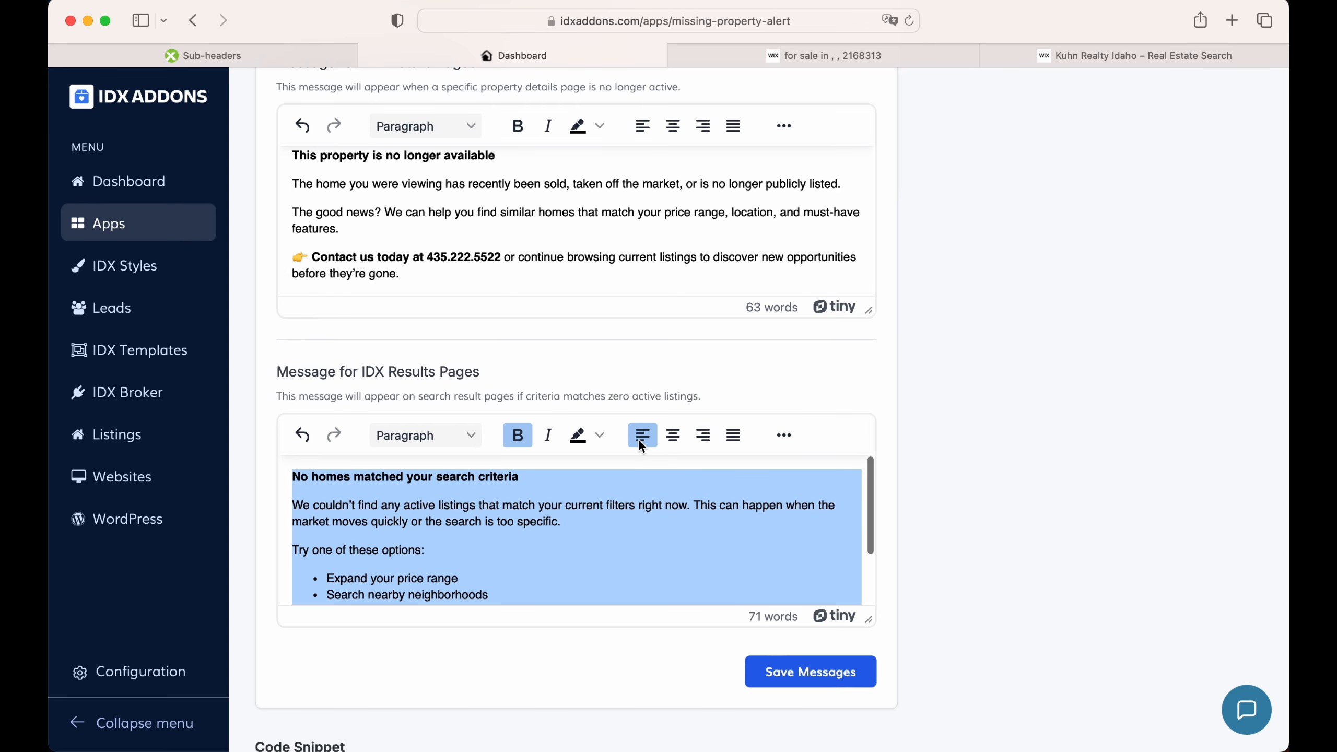
# Step: Save the updated messages and switch to the zero-result search page
pyautogui.scroll(-2, 637, 524)
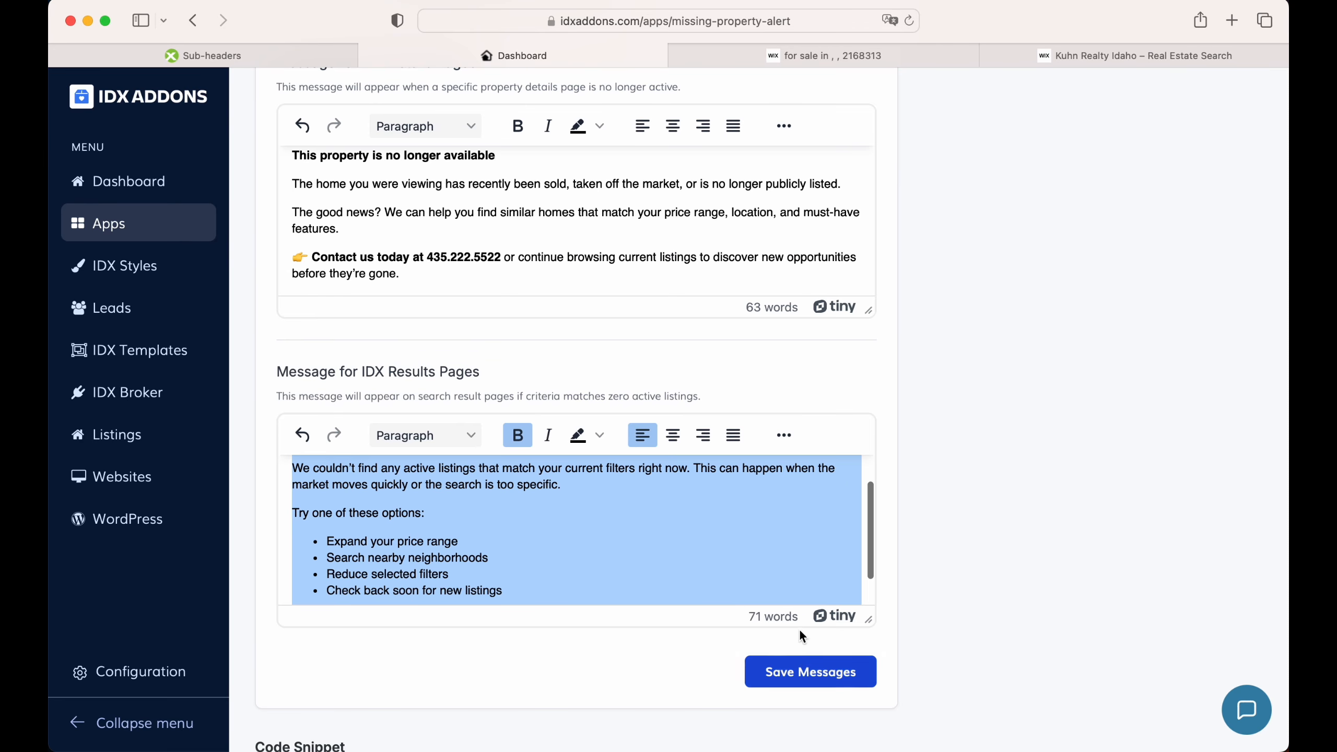
pyautogui.scroll(-2, 770, 524)
pyautogui.click(810, 672)
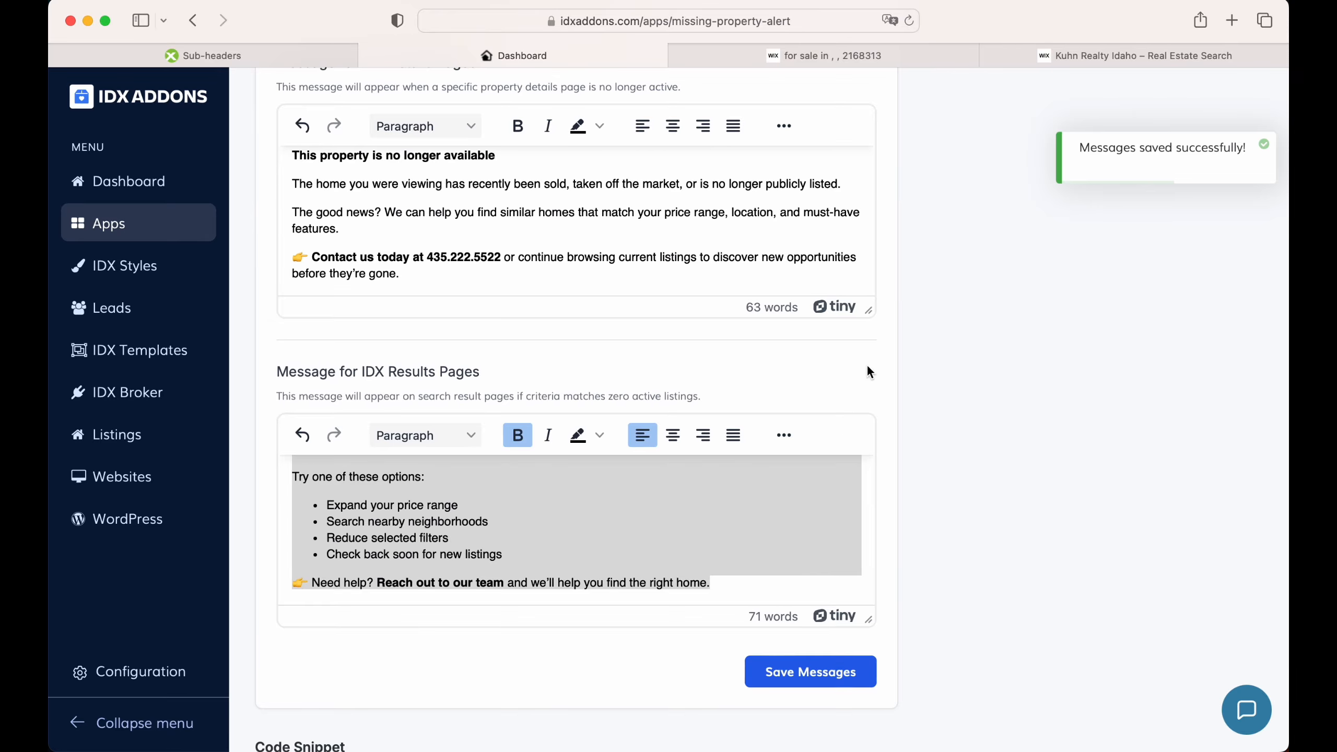
pyautogui.click(1089, 50)
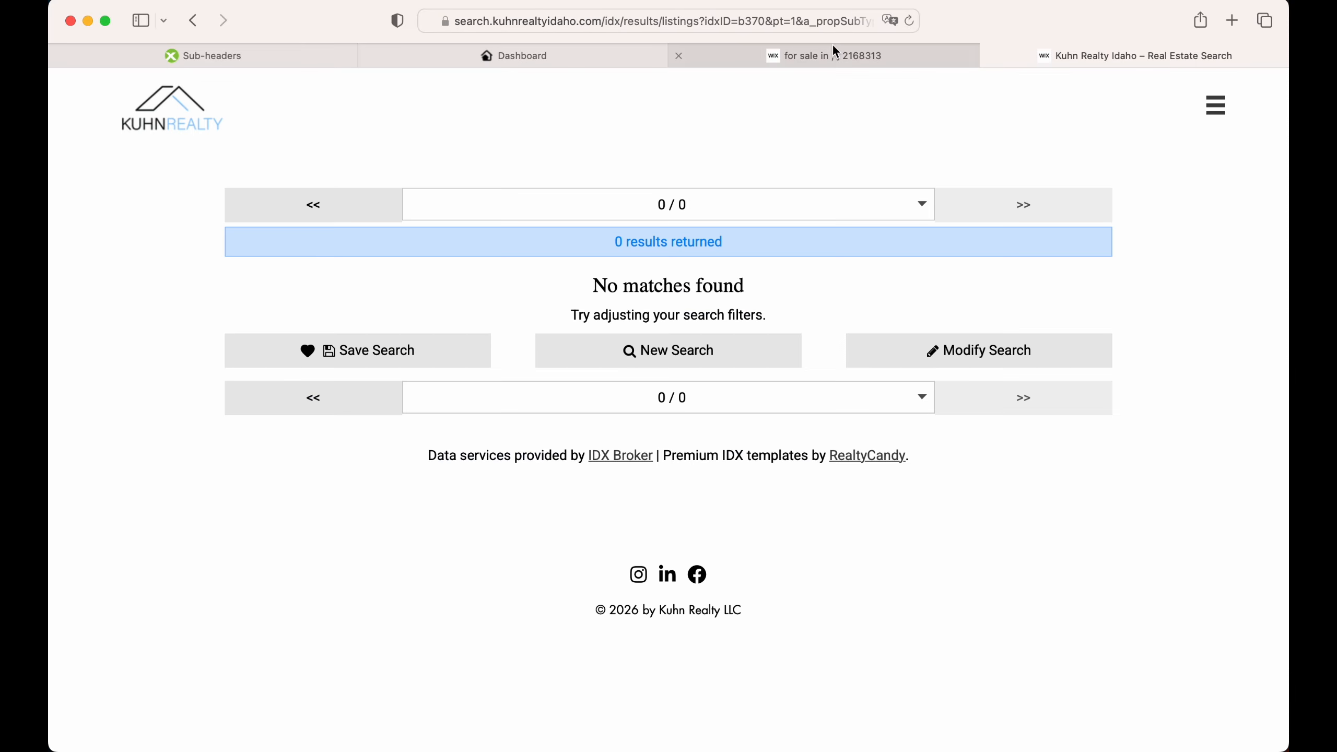
# Step: Reload the zero-result search and review the 'No homes matched your search criteria' message, then return to IDX Addons
pyautogui.click(911, 22)
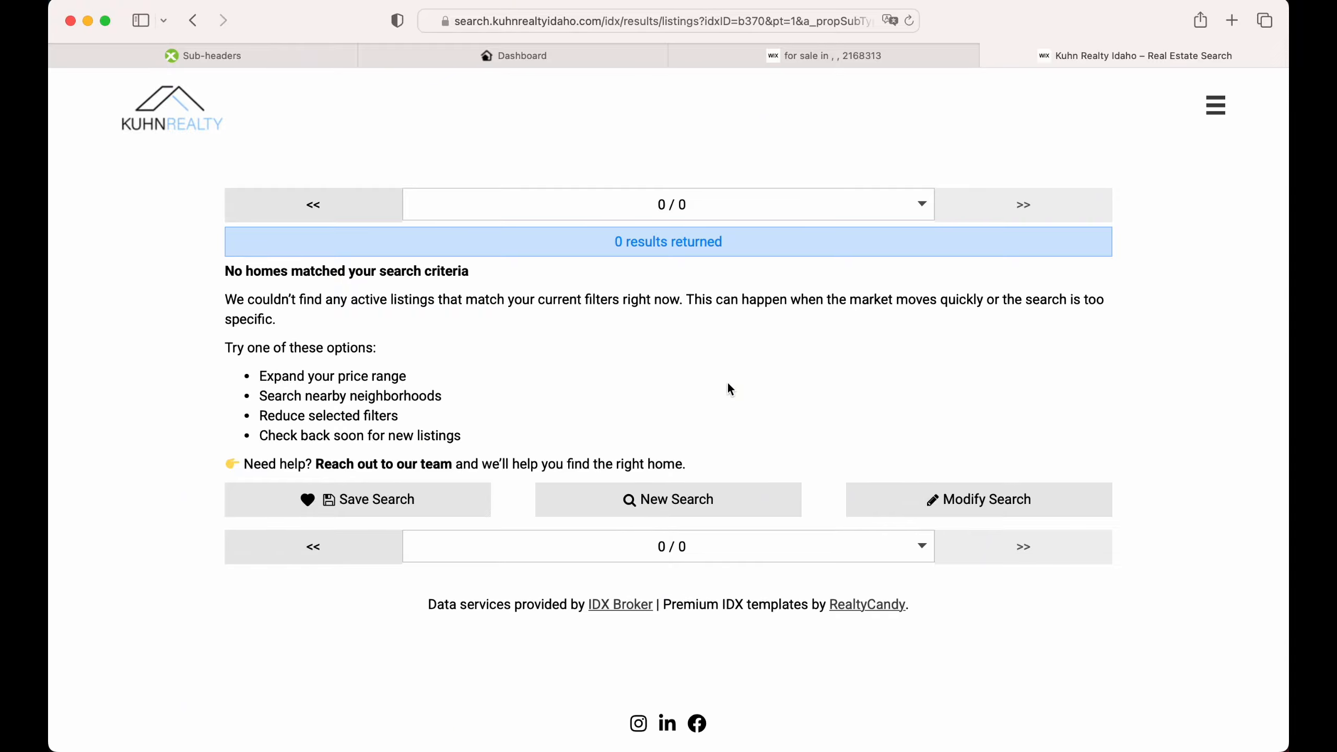
pyautogui.scroll(-2, 727, 389)
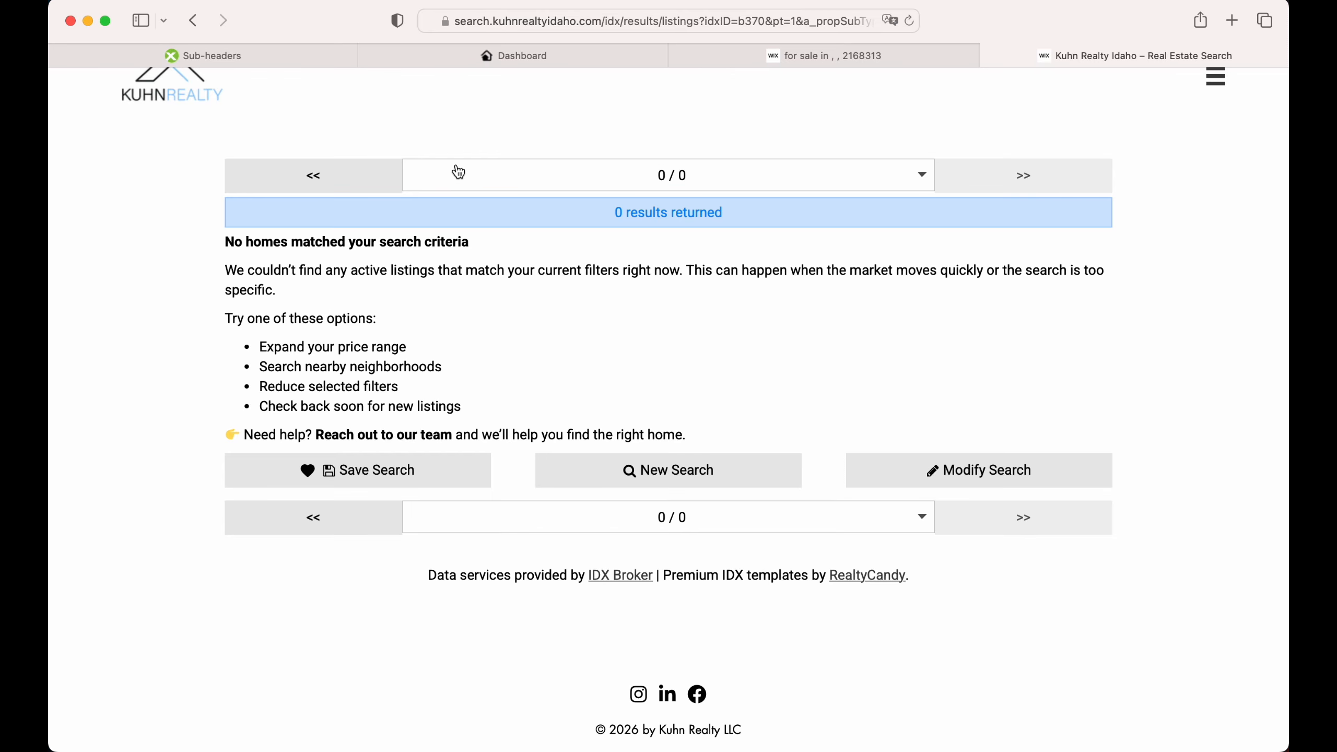
pyautogui.click(558, 54)
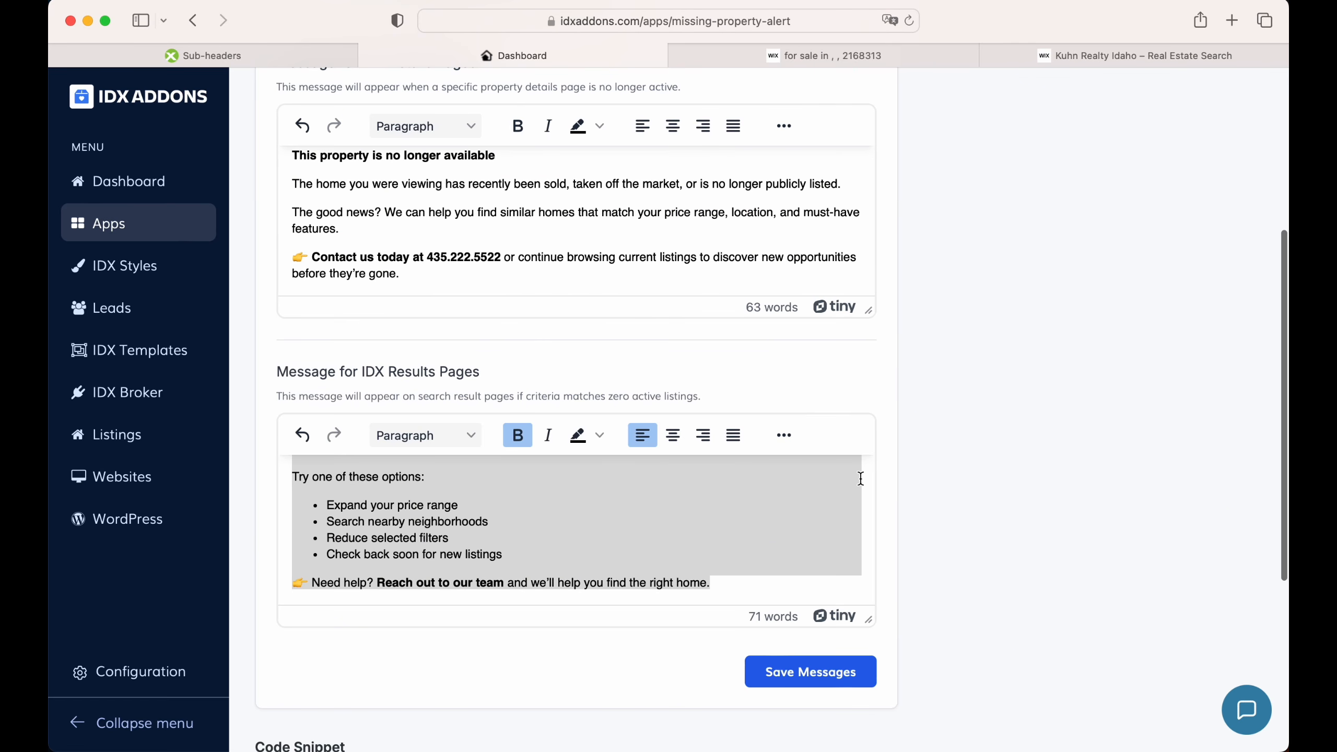
pyautogui.scroll(-4, 741, 473)
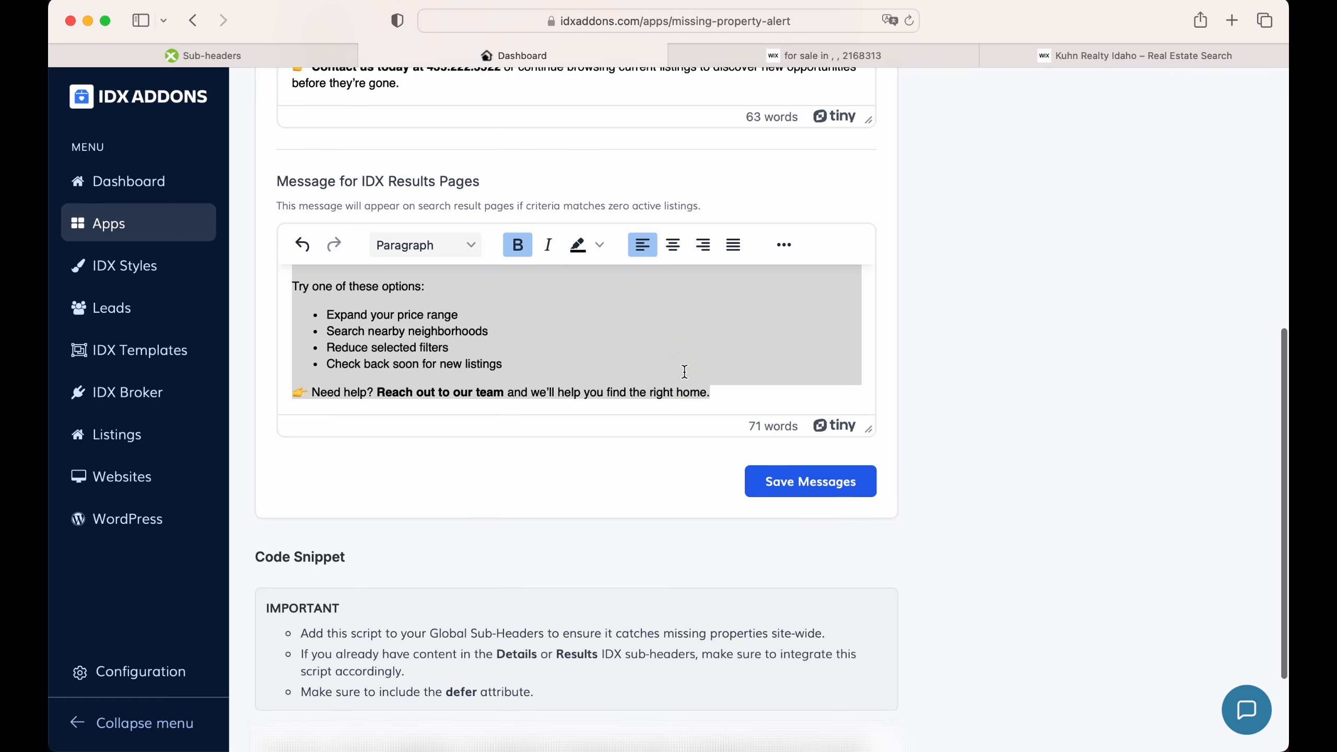
pyautogui.scroll(5, 684, 371)
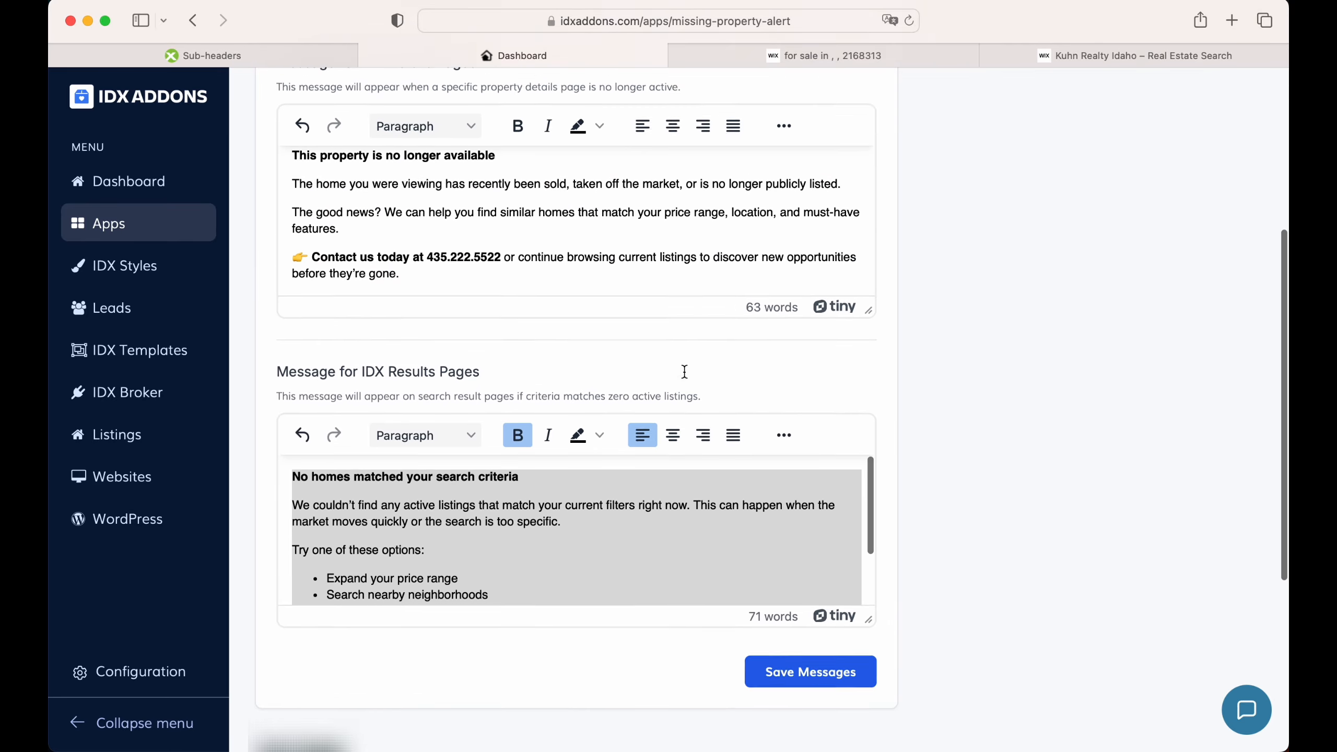
pyautogui.scroll(4, 684, 372)
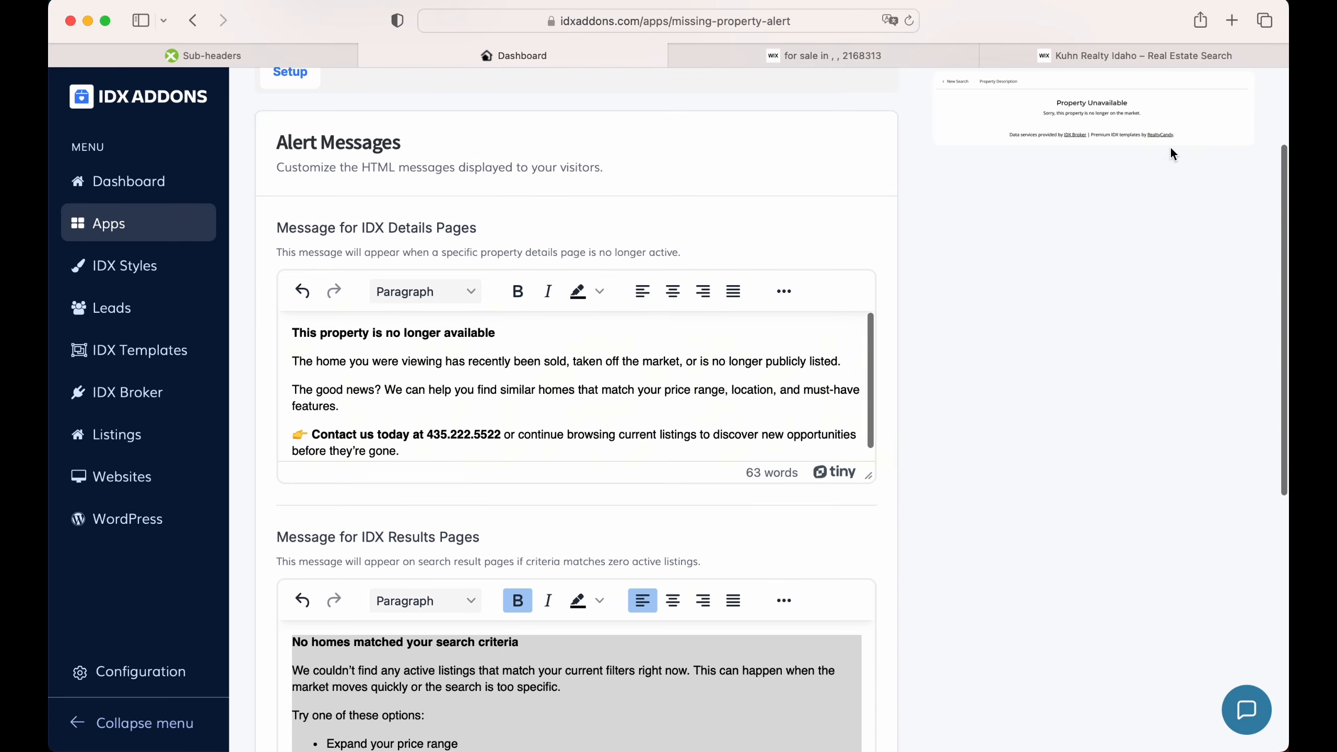
pyautogui.scroll(3, 1170, 152)
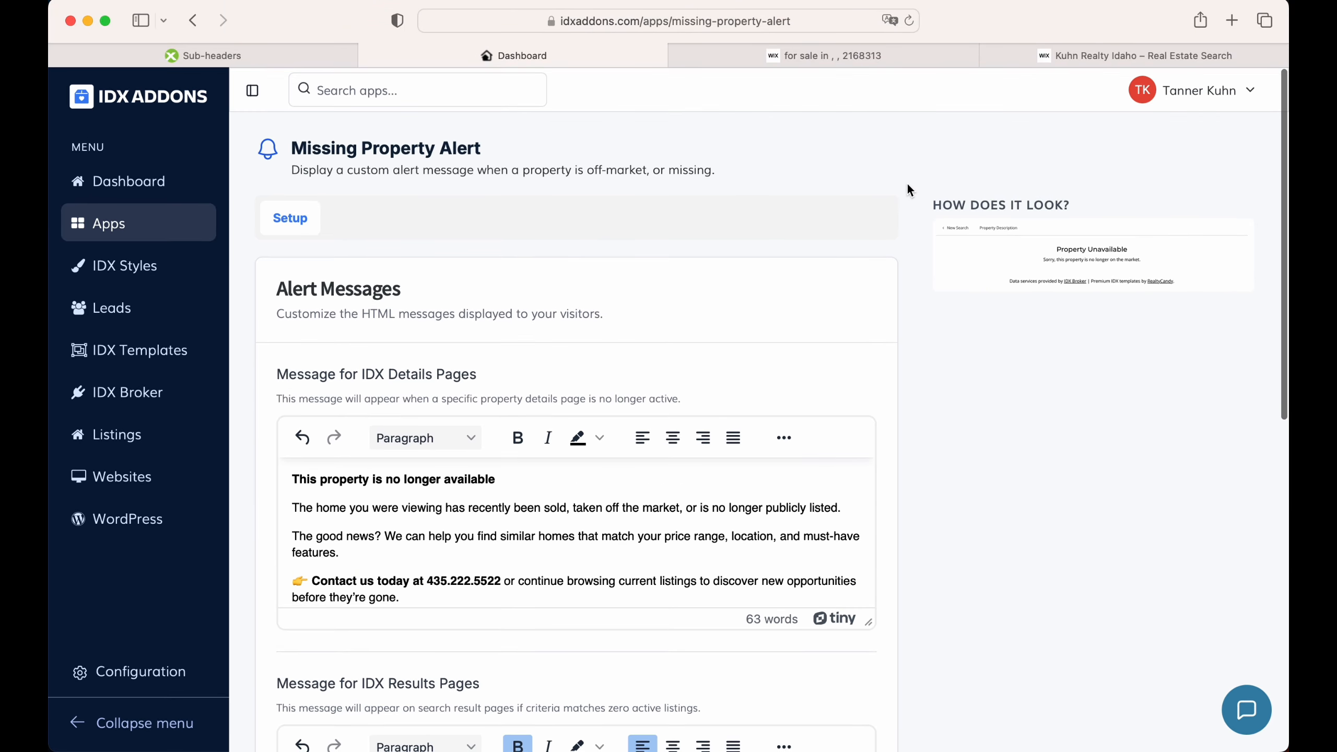